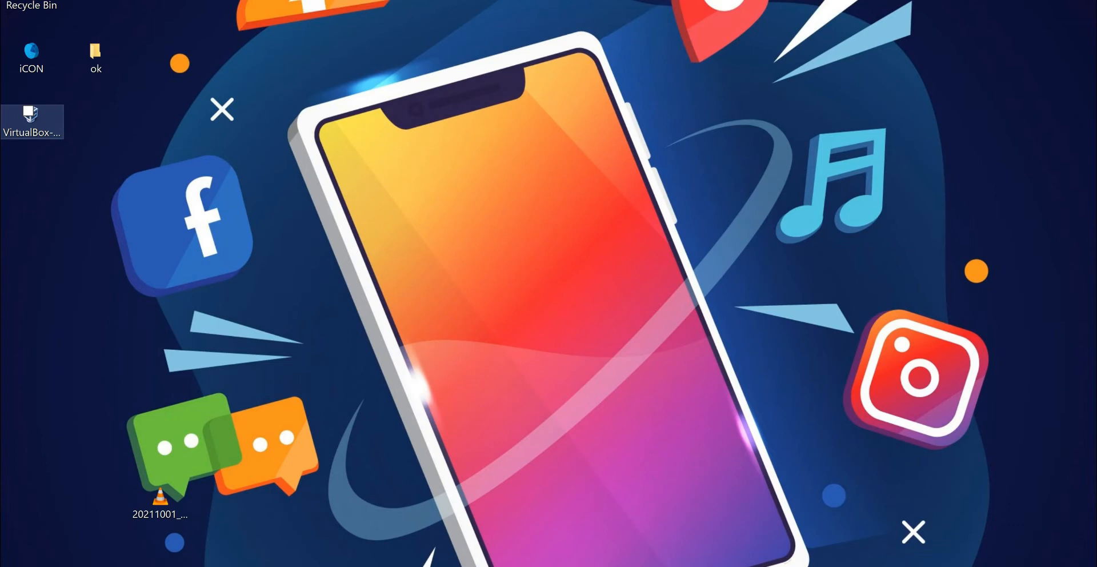
# - Install Oracle VM VirtualBox 6.1.26 with the default features, location and shortcuts, allowing the Oracle Corporation device software
pyautogui.click(31, 122)
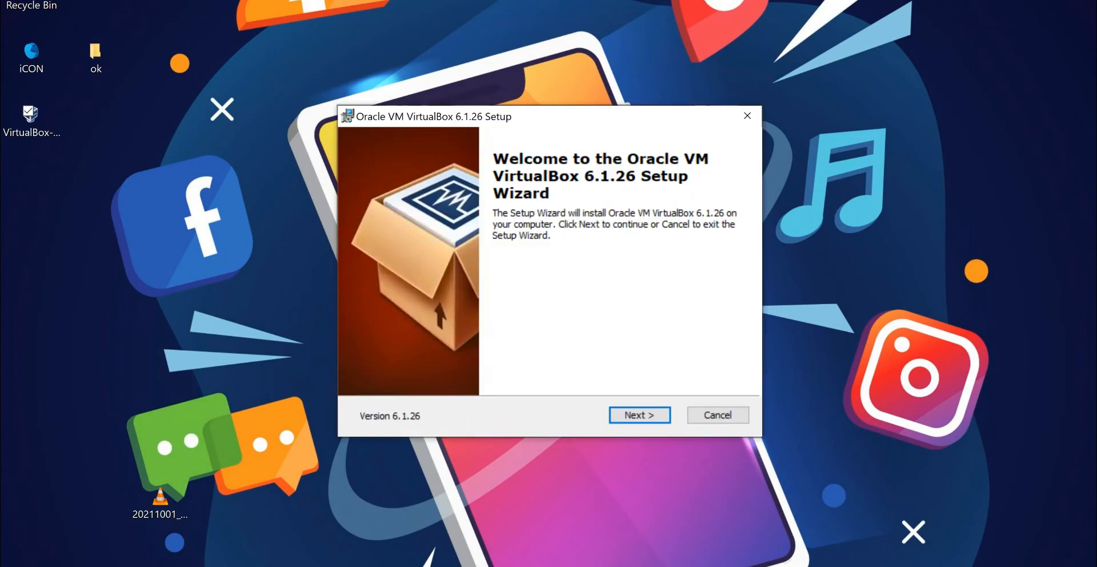
pyautogui.press('Return')
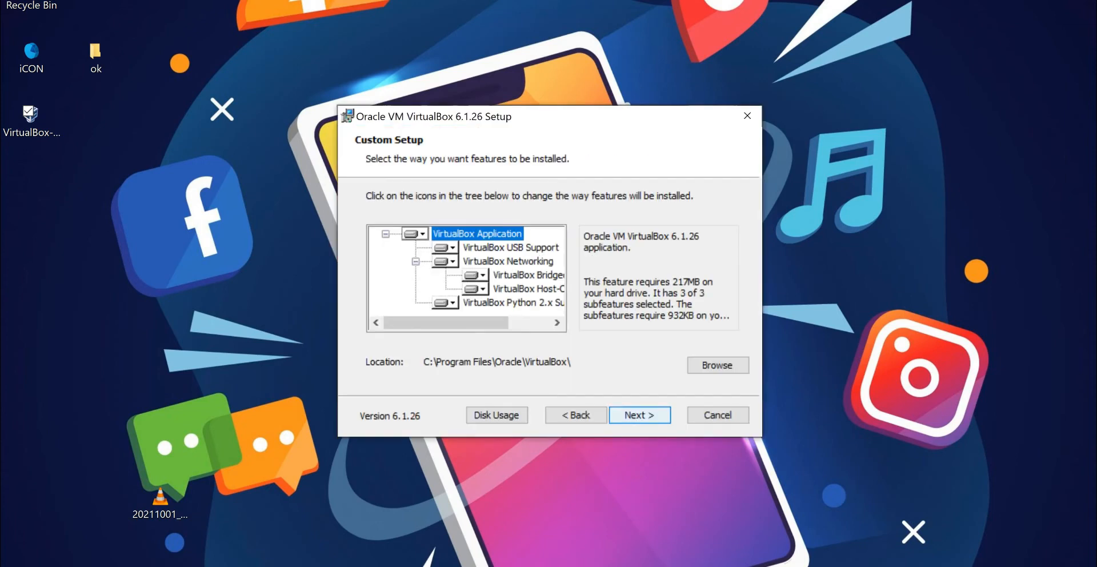
pyautogui.press('Return')
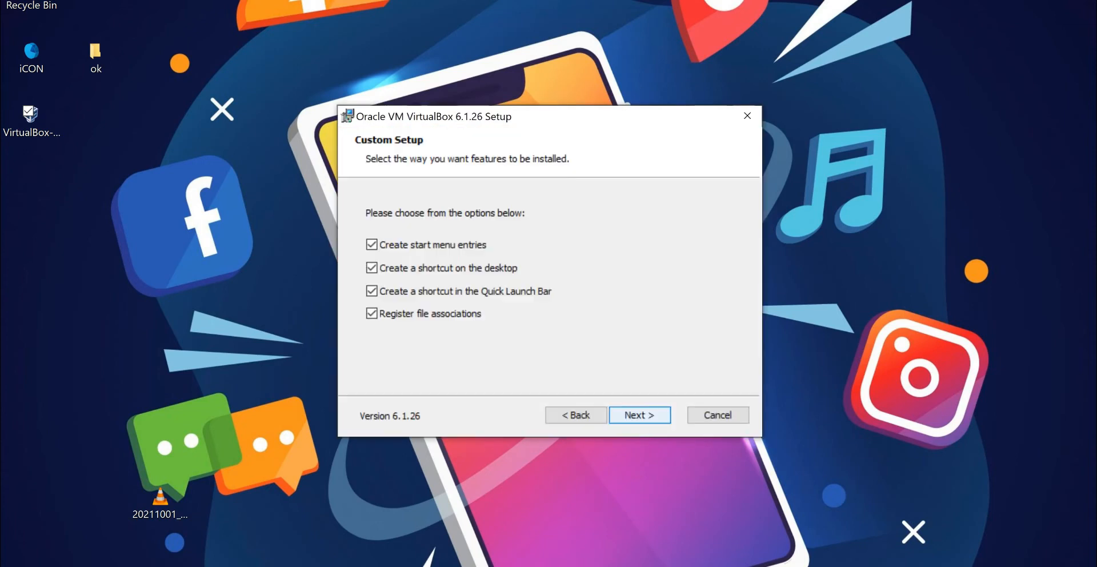
pyautogui.press('Return')
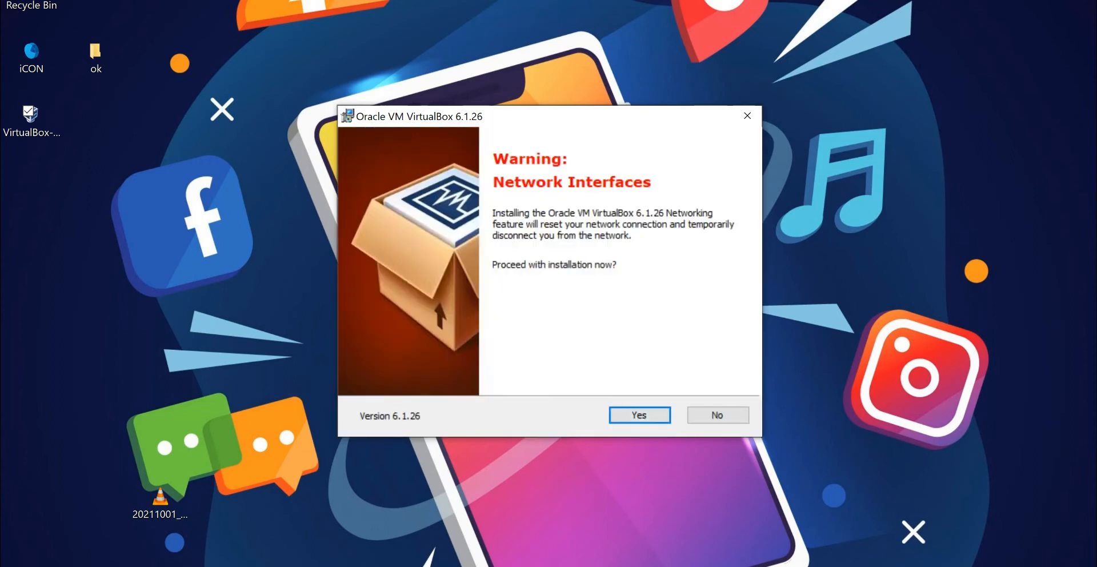
pyautogui.press('Return')
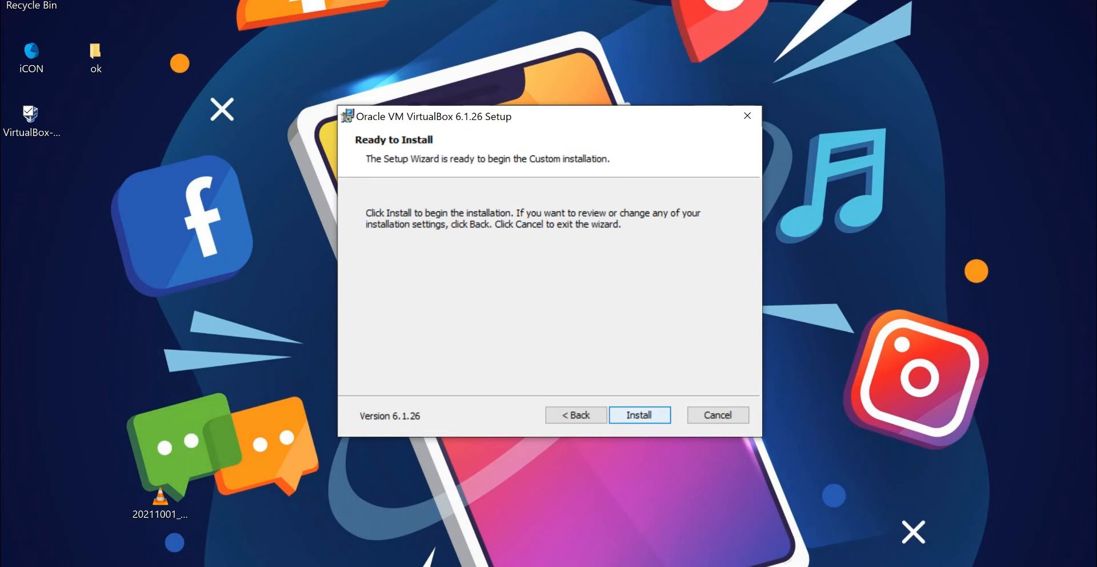
pyautogui.press('Return')
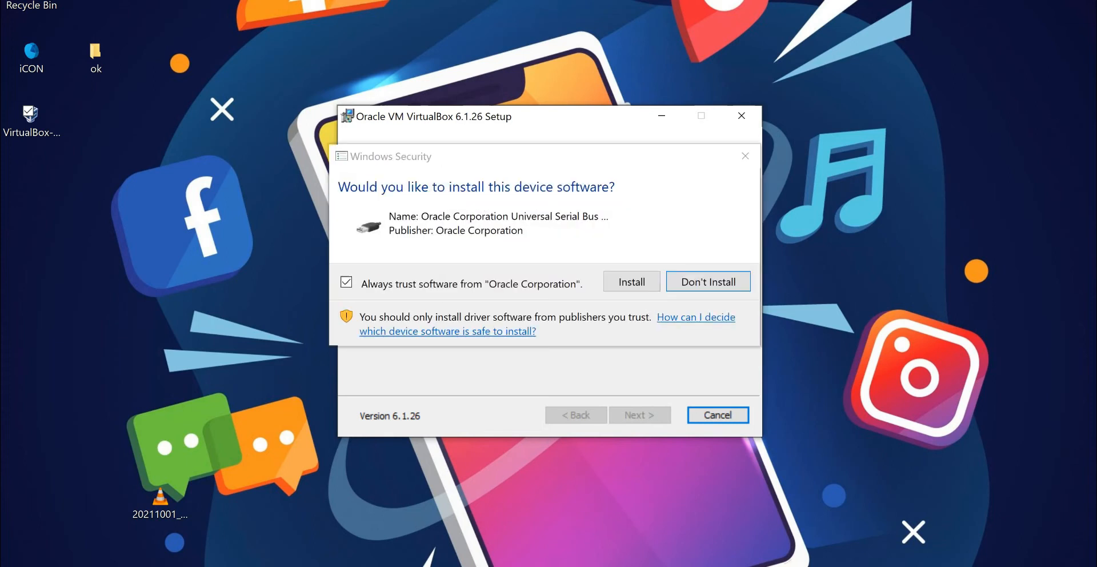
pyautogui.click(632, 281)
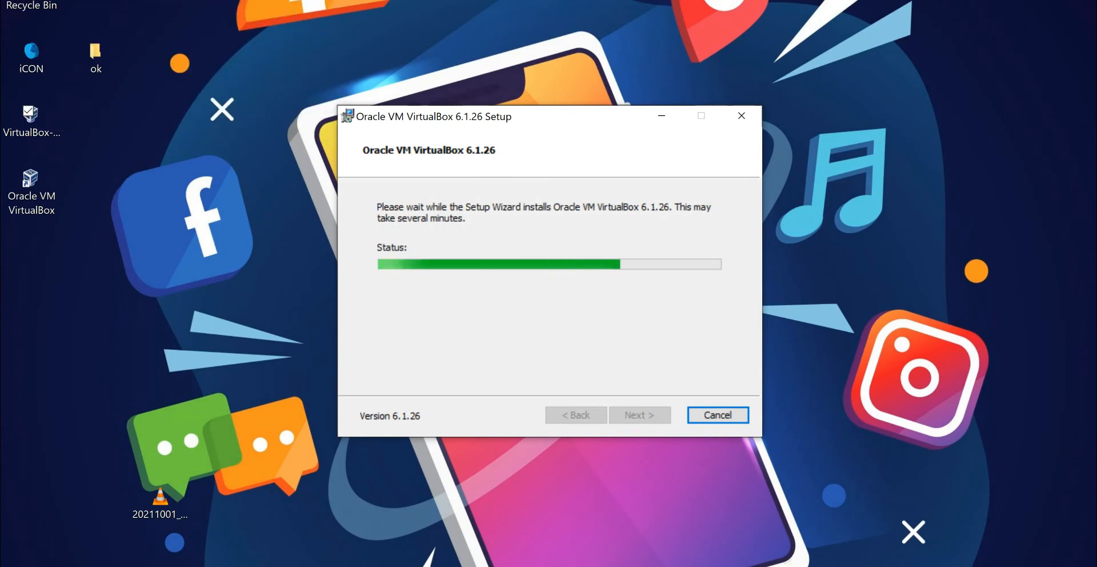
# - Move the VirtualBox installer into the desktop's ok folder, and finish setup with VirtualBox starting in a maximized window
pyautogui.moveTo(31, 119); pyautogui.dragTo(32, 57)
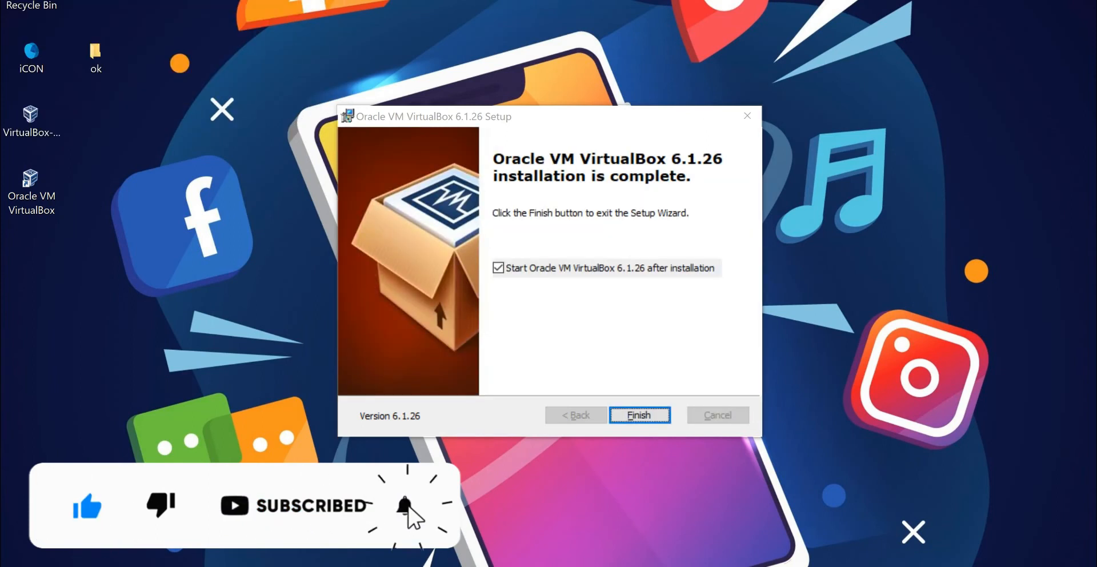
pyautogui.moveTo(31, 117); pyautogui.dragTo(95, 56)
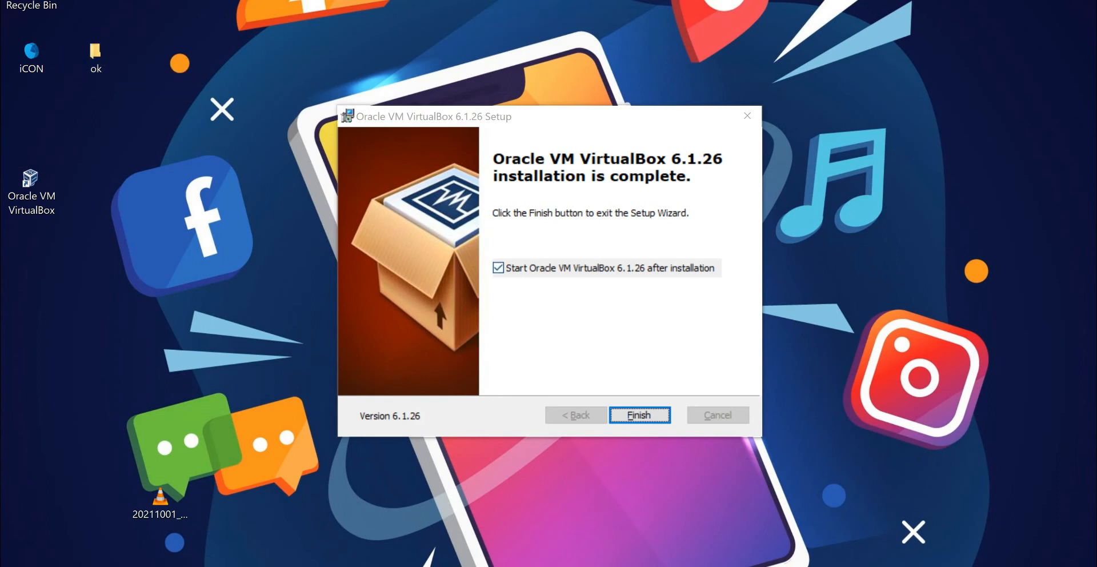
pyautogui.press('Return')
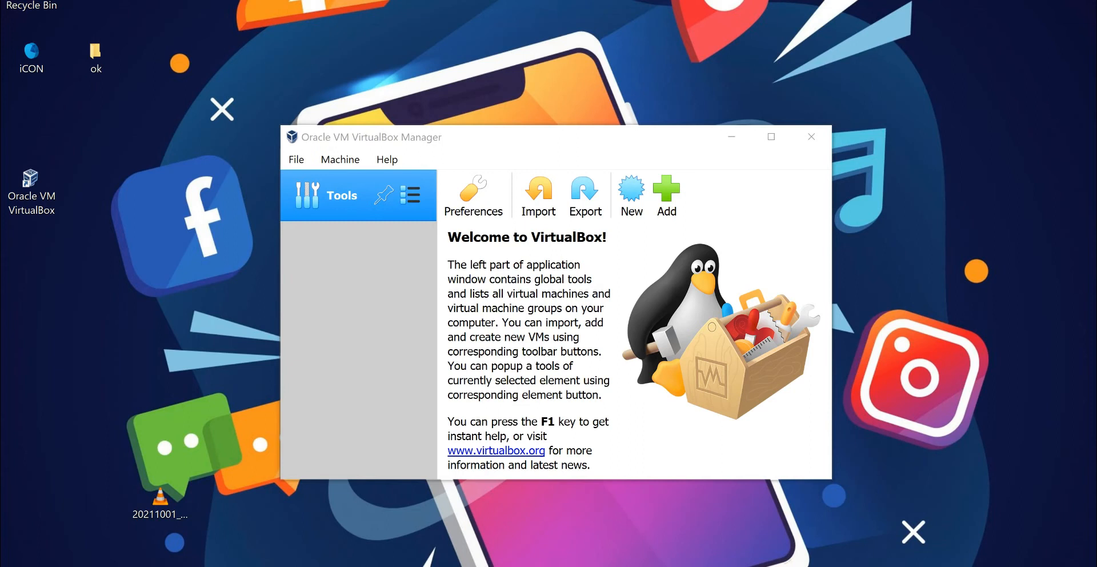
pyautogui.click(772, 137)
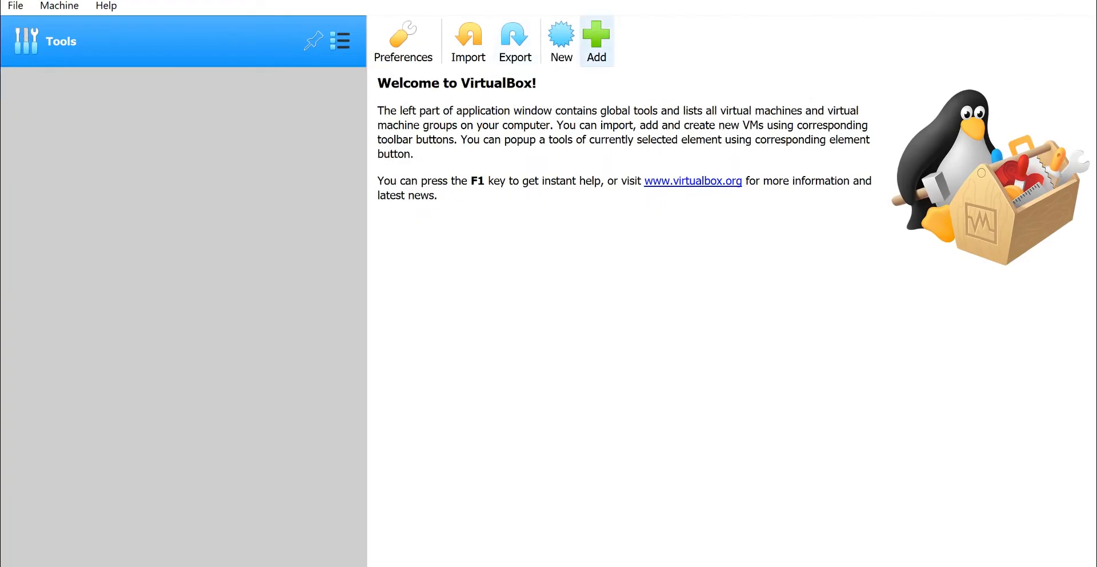
# - Start a new virtual machine named Android with type Microsoft Windows and version Windows 10 (64-bit)
pyautogui.click(561, 40)
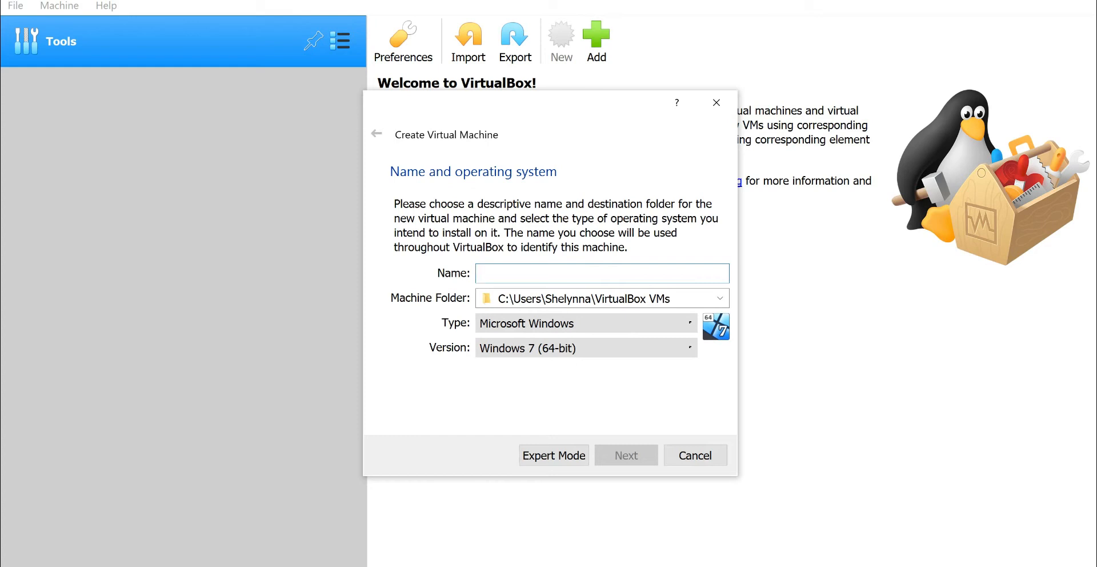
pyautogui.write('Android')
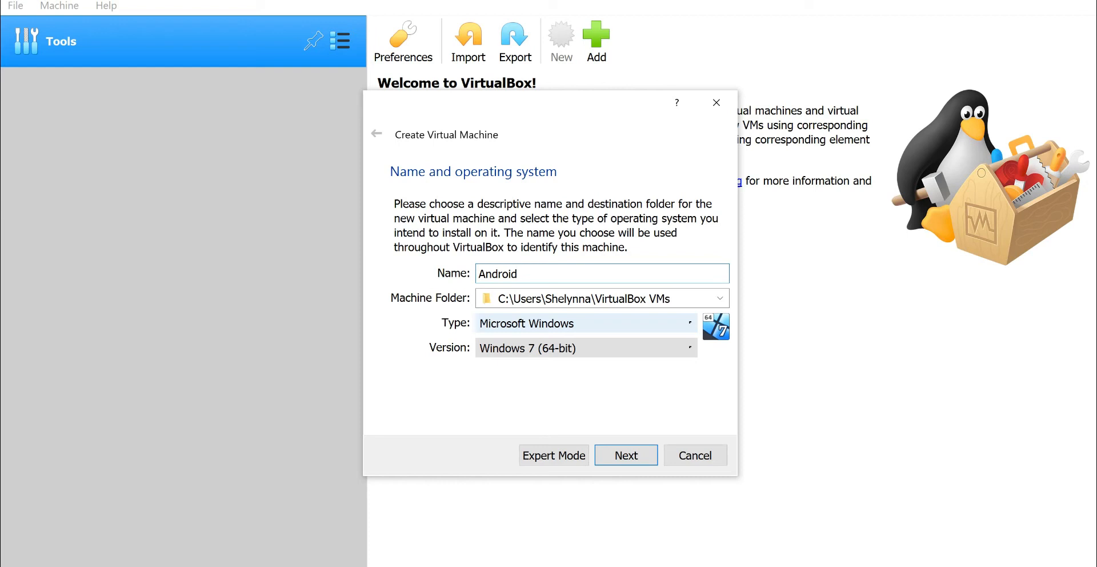
pyautogui.click(587, 323)
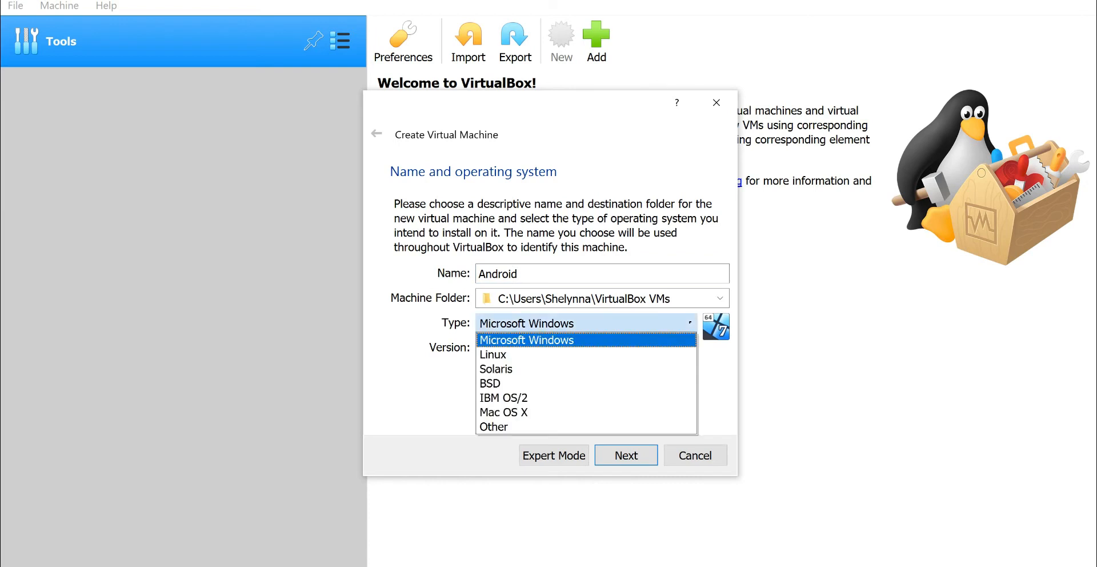
pyautogui.click(586, 325)
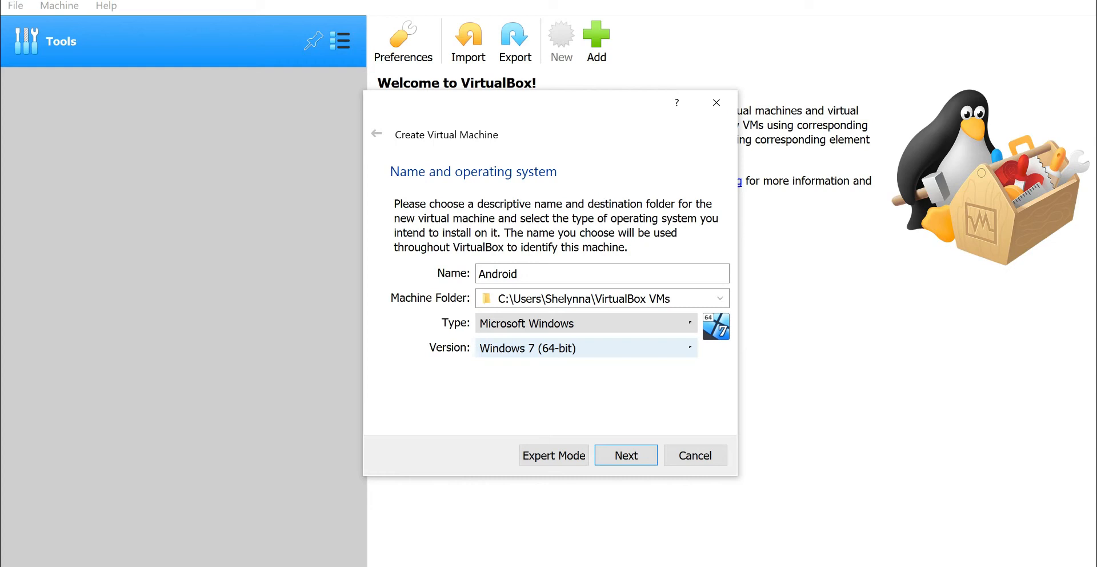
pyautogui.click(586, 348)
pyautogui.moveTo(689, 423); pyautogui.dragTo(689, 458)
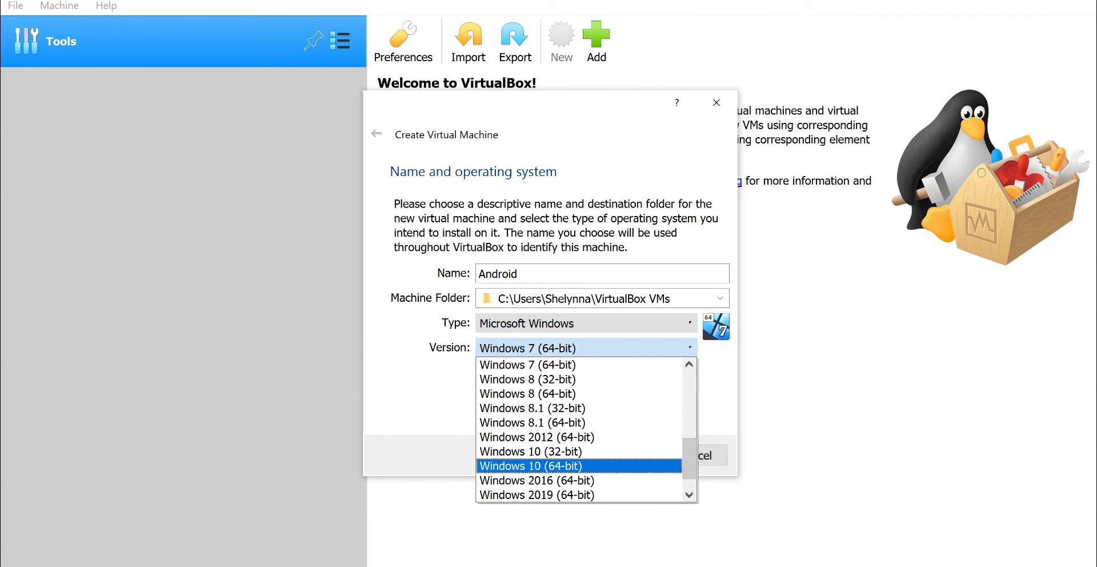
pyautogui.click(578, 466)
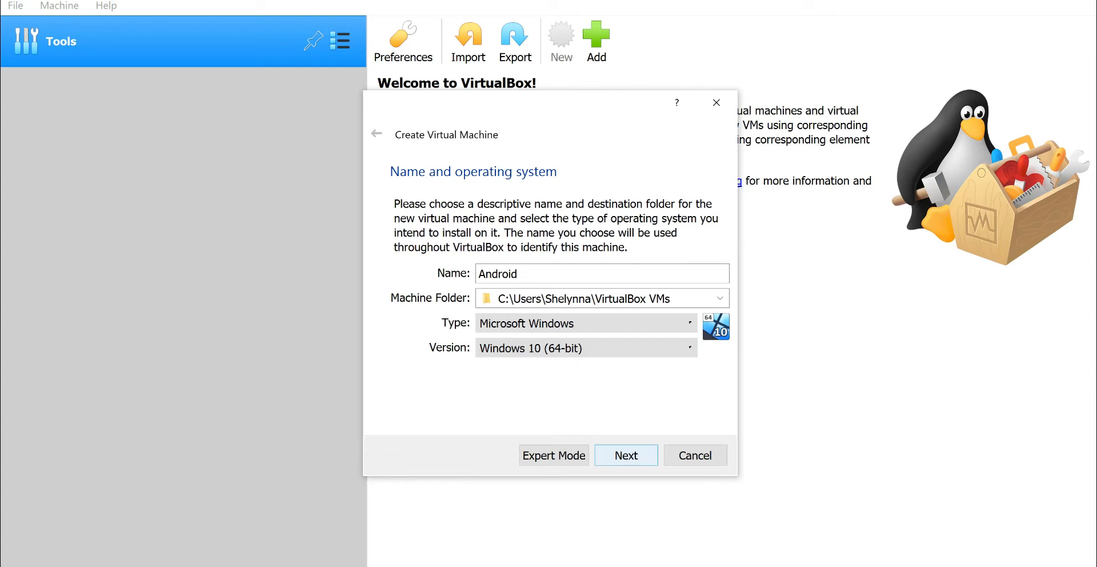
pyautogui.click(626, 454)
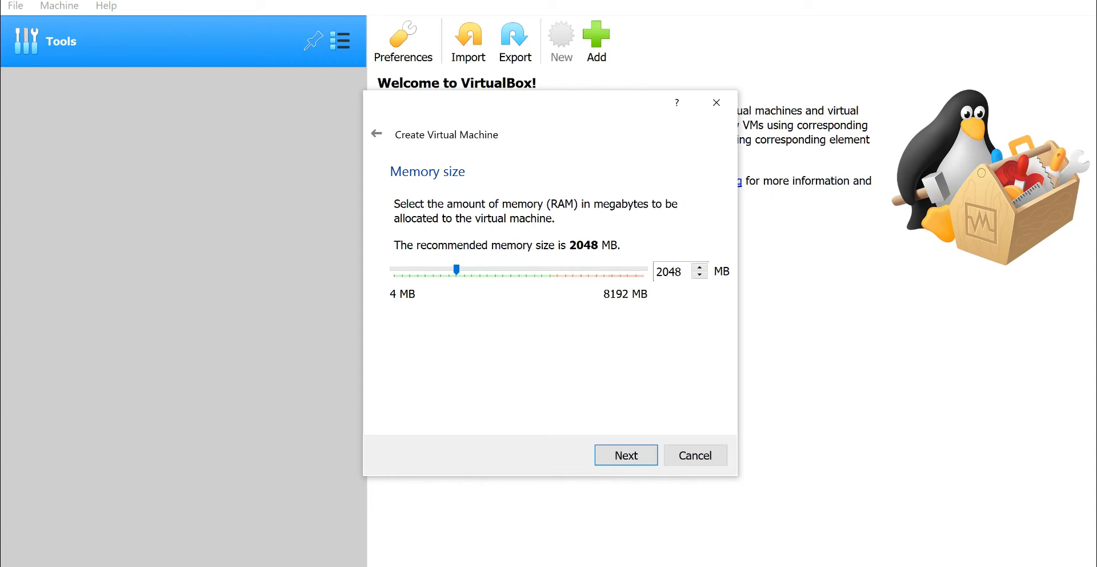
# - Set the new virtual machine's memory size to 3368 MB
pyautogui.moveTo(456, 270); pyautogui.dragTo(497, 269)
pyautogui.moveTo(496, 270); pyautogui.dragTo(497, 270)
pyautogui.click(626, 455)
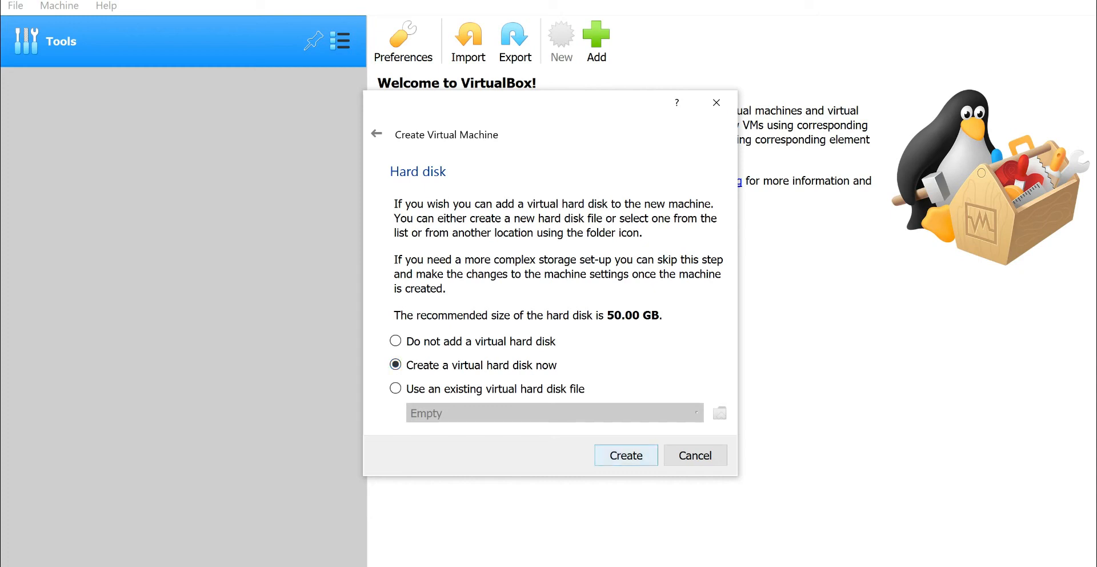
# - Create the machine with a new dynamically allocated VDI virtual hard disk of 50.00 GB, stored as Android.vdi
pyautogui.press('Return')
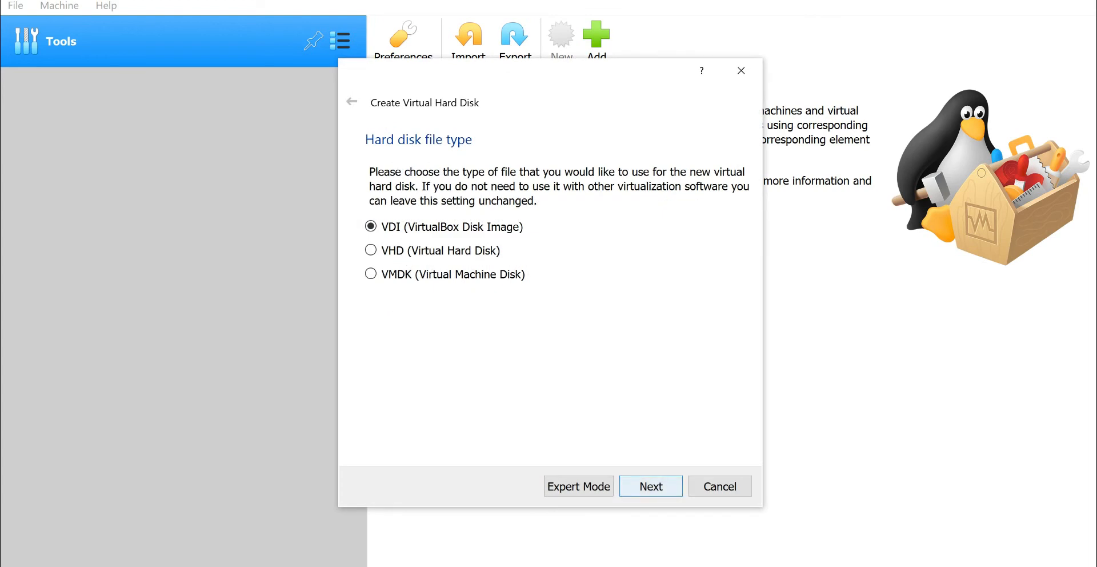
pyautogui.press('Return')
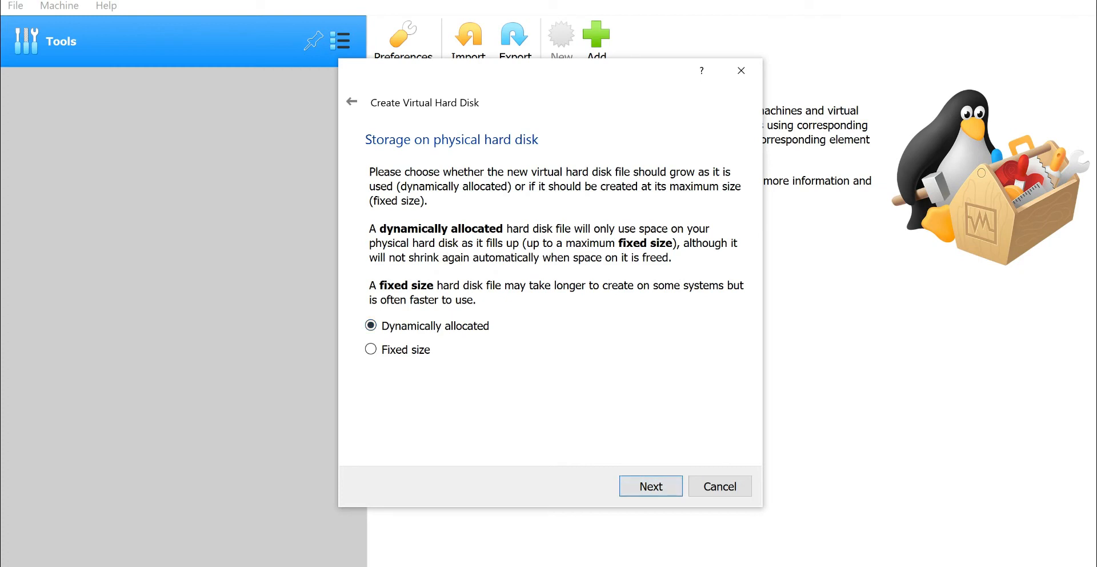
pyautogui.press('Return')
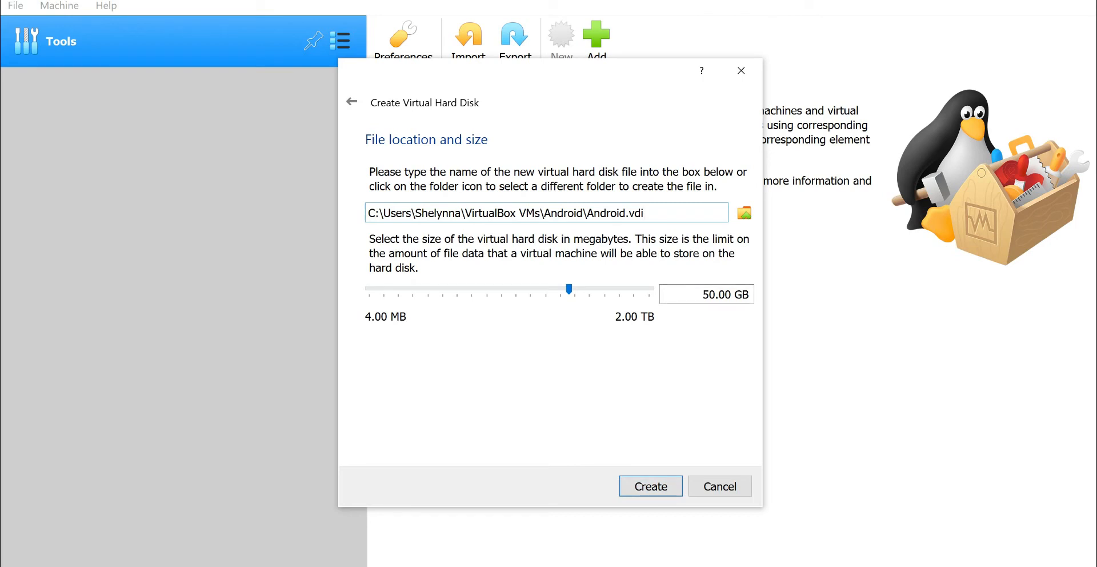
pyautogui.press('Return')
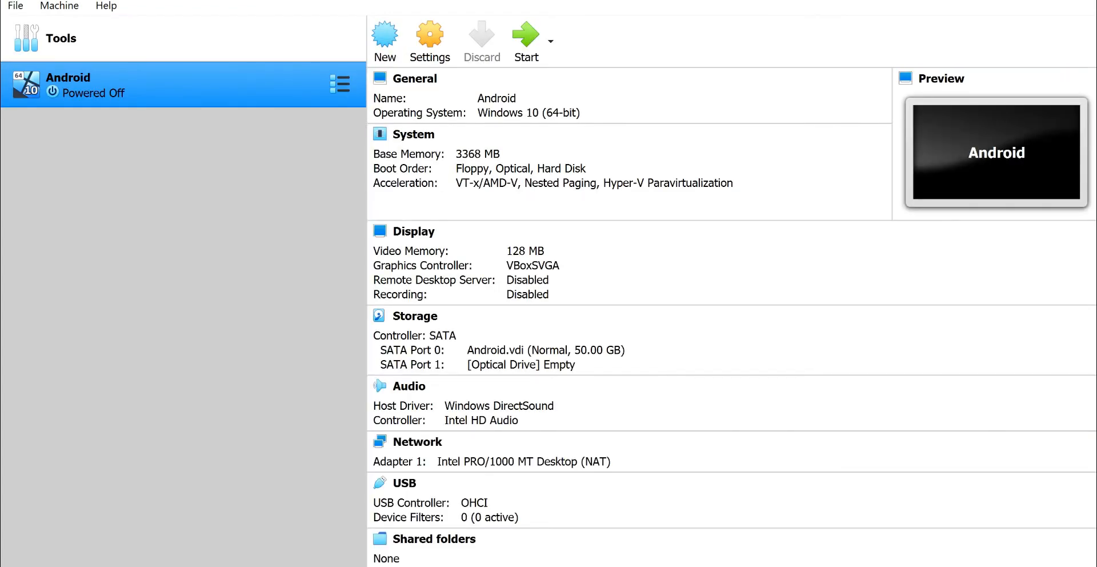
# - Review the Android machine's configuration summary and the advanced and description options in its general settings
pyautogui.scroll(-2, 572, 399)
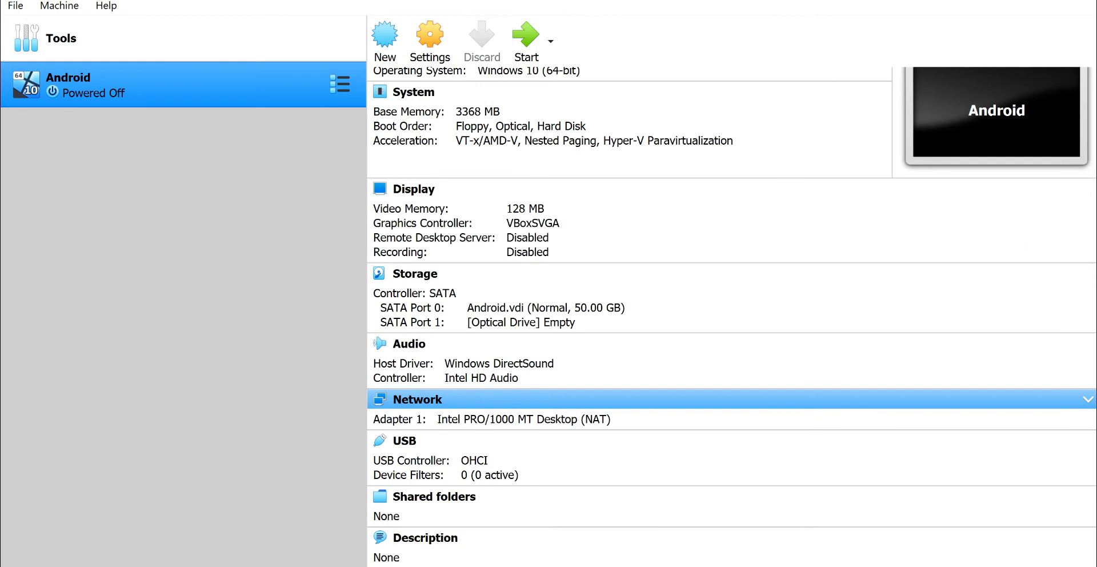
pyautogui.scroll(2, 571, 398)
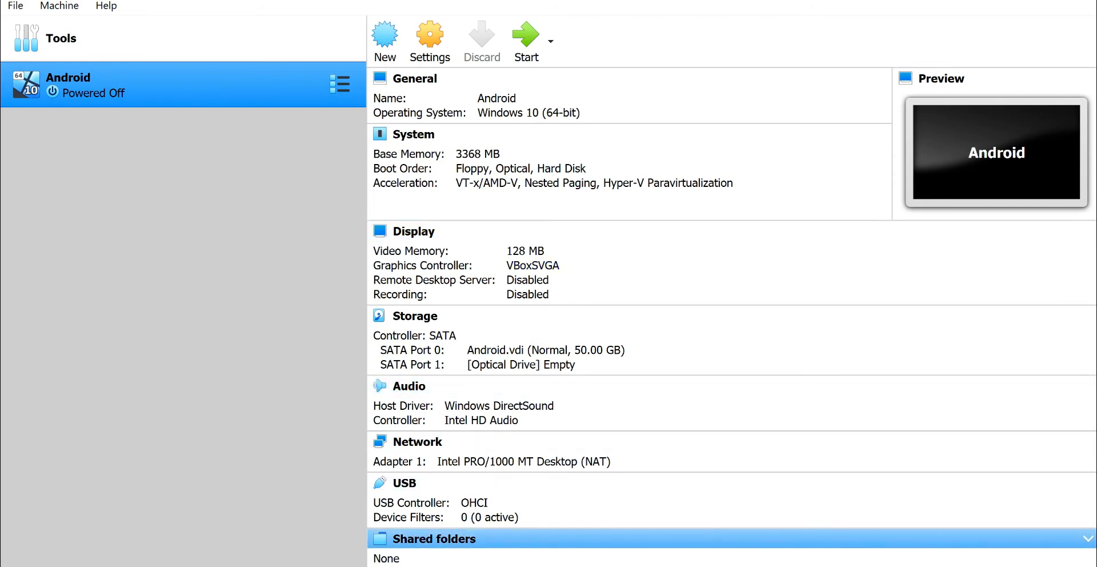
pyautogui.scroll(-1, 731, 400)
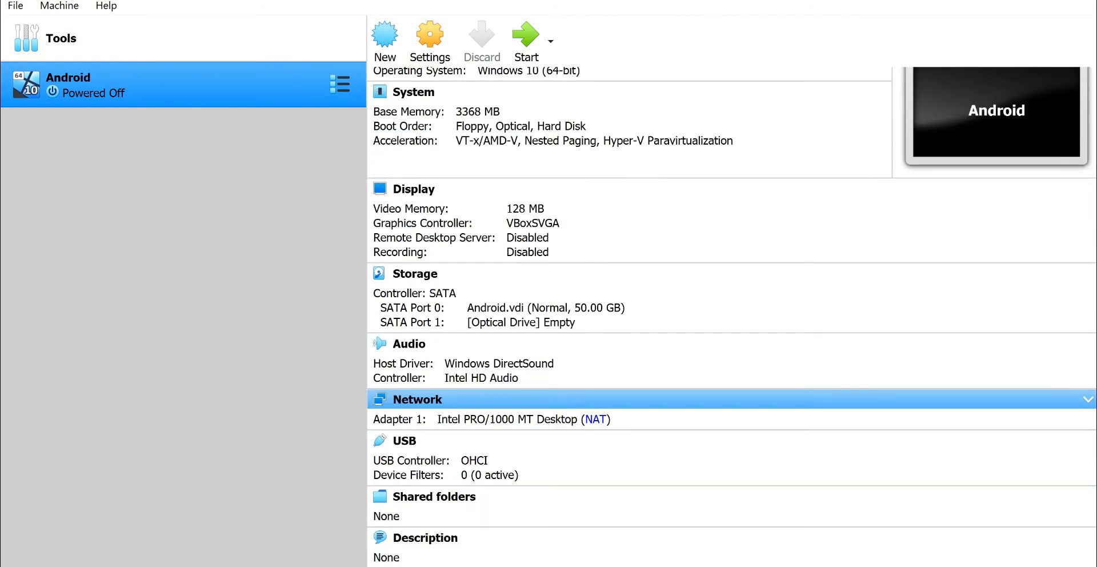
pyautogui.click(429, 40)
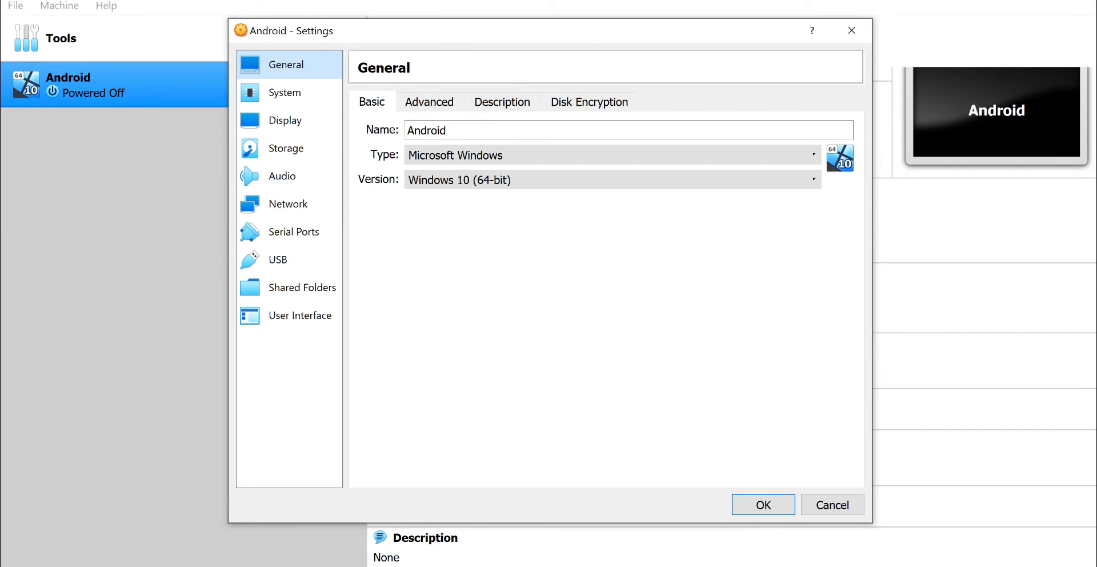
pyautogui.click(429, 102)
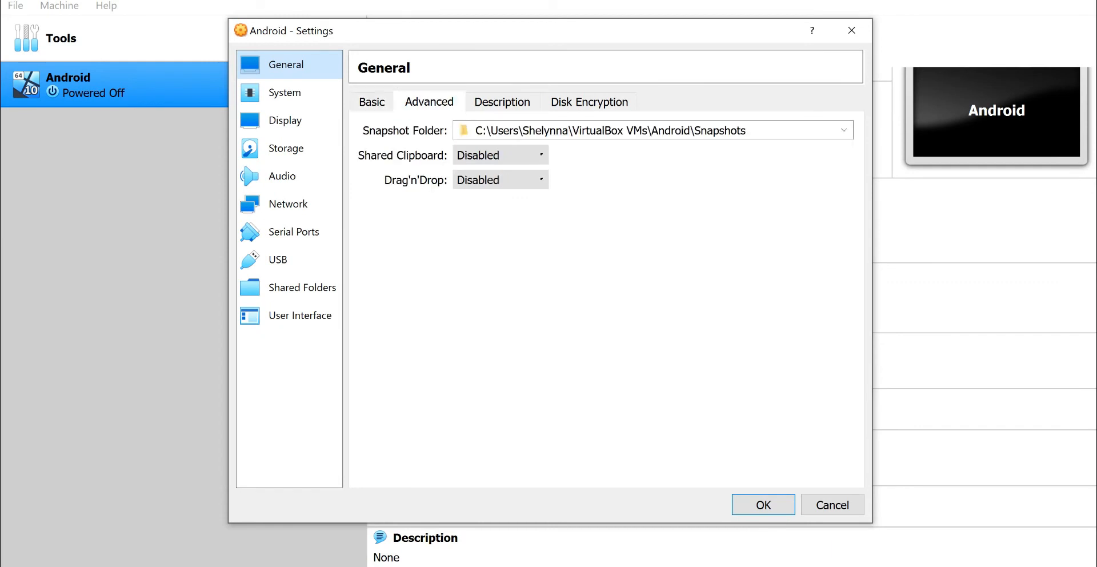
pyautogui.click(502, 101)
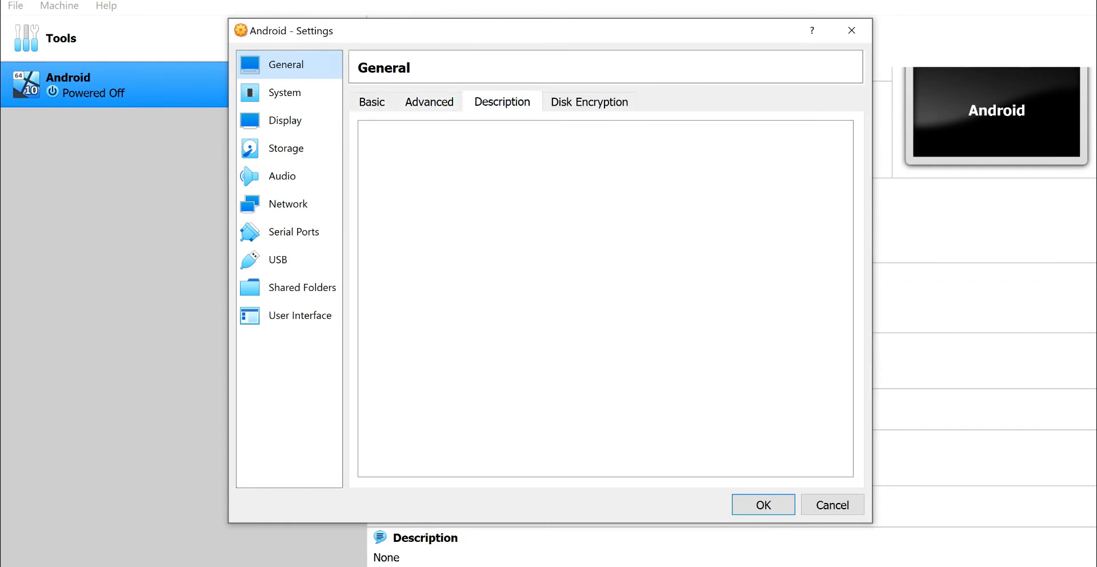
# - Set the Android machine's processor count to 2 and keep its paravirtualization interface at Default
pyautogui.click(285, 93)
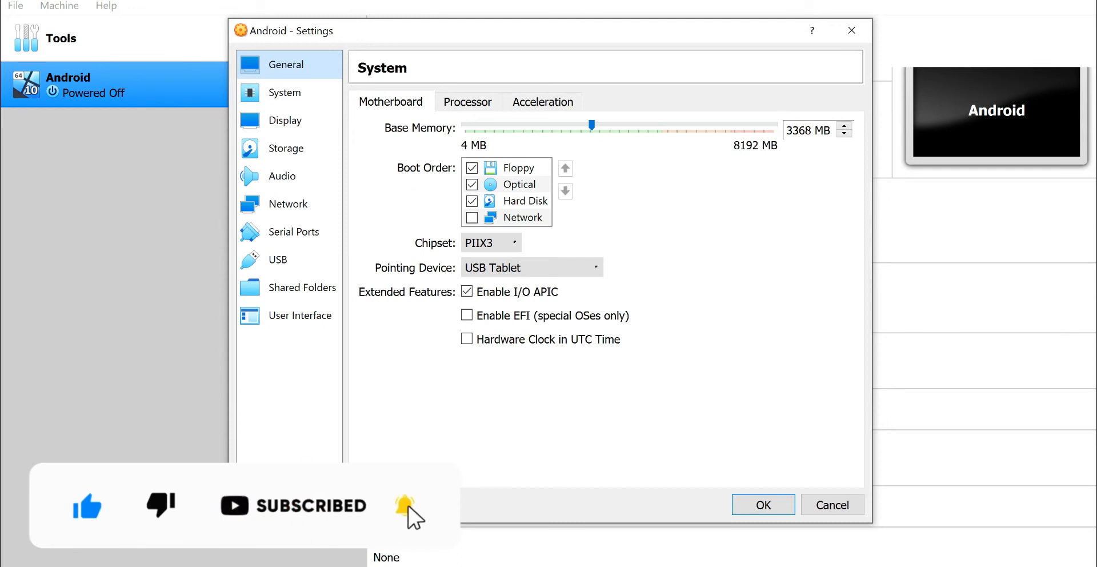
pyautogui.click(467, 101)
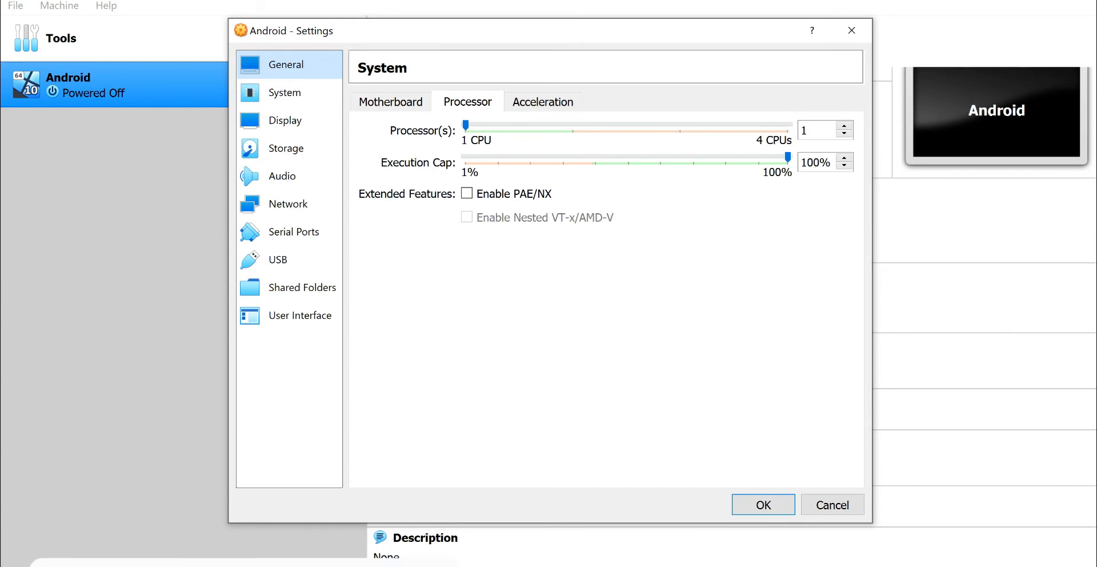
pyautogui.moveTo(465, 125); pyautogui.dragTo(573, 126)
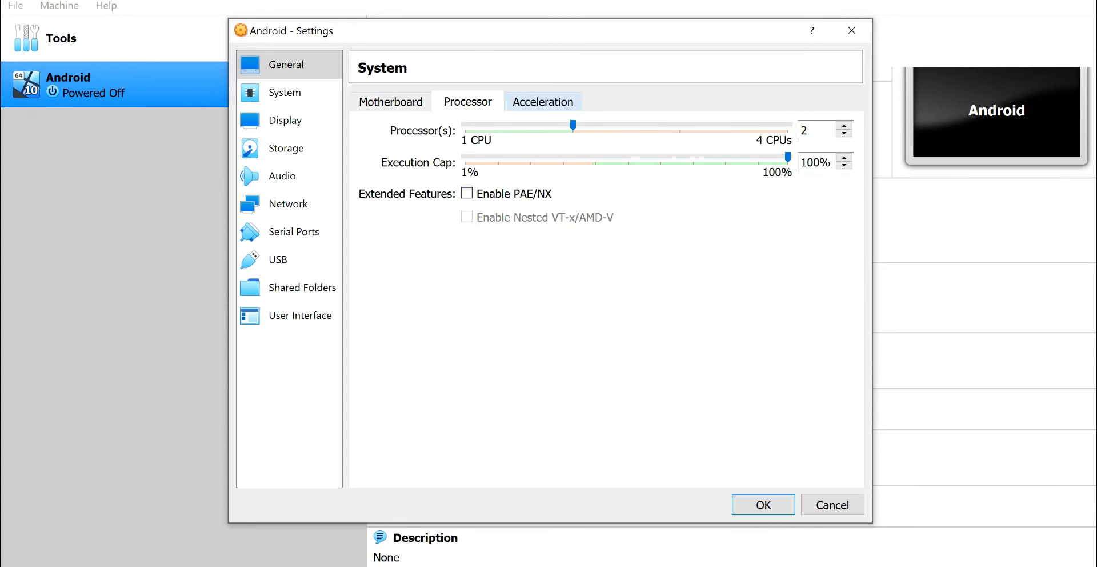
pyautogui.click(543, 102)
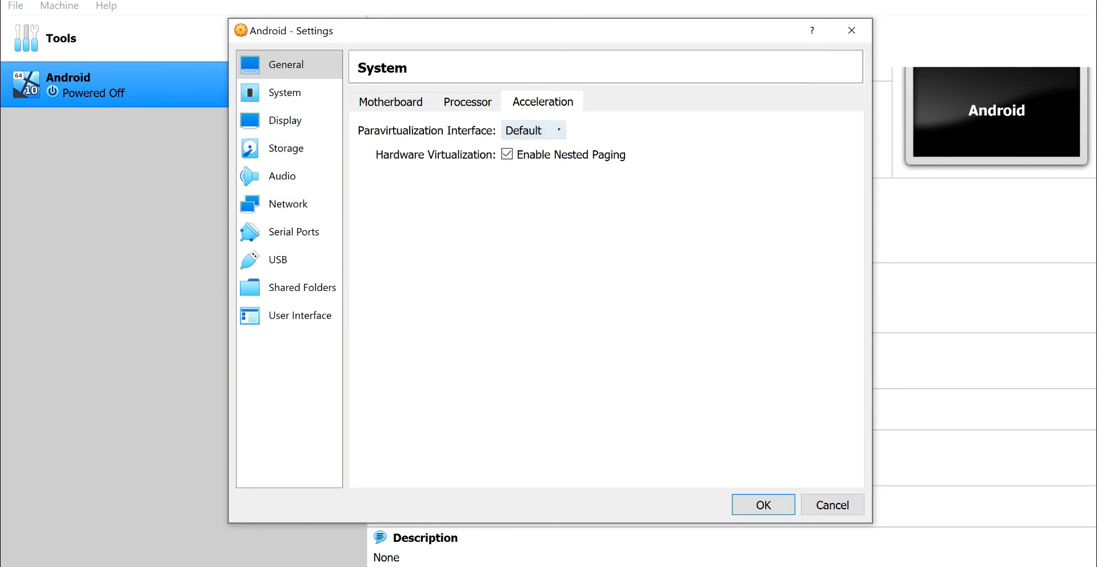
pyautogui.click(533, 130)
pyautogui.click(533, 162)
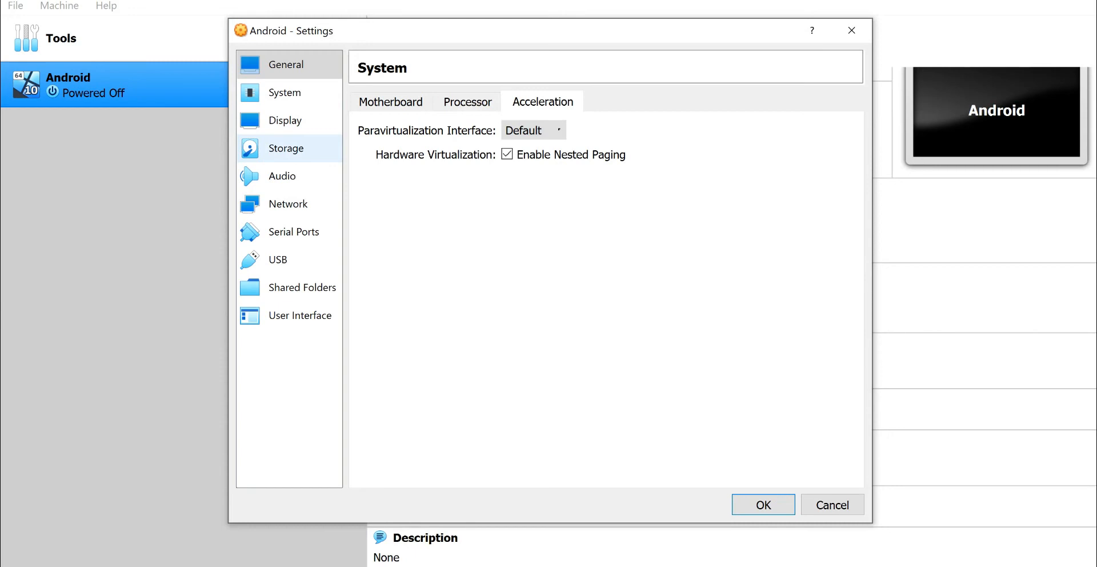
# - Review the Android machine's screen, remote display and recording settings and the storage attributes of Android.vdi
pyautogui.click(285, 120)
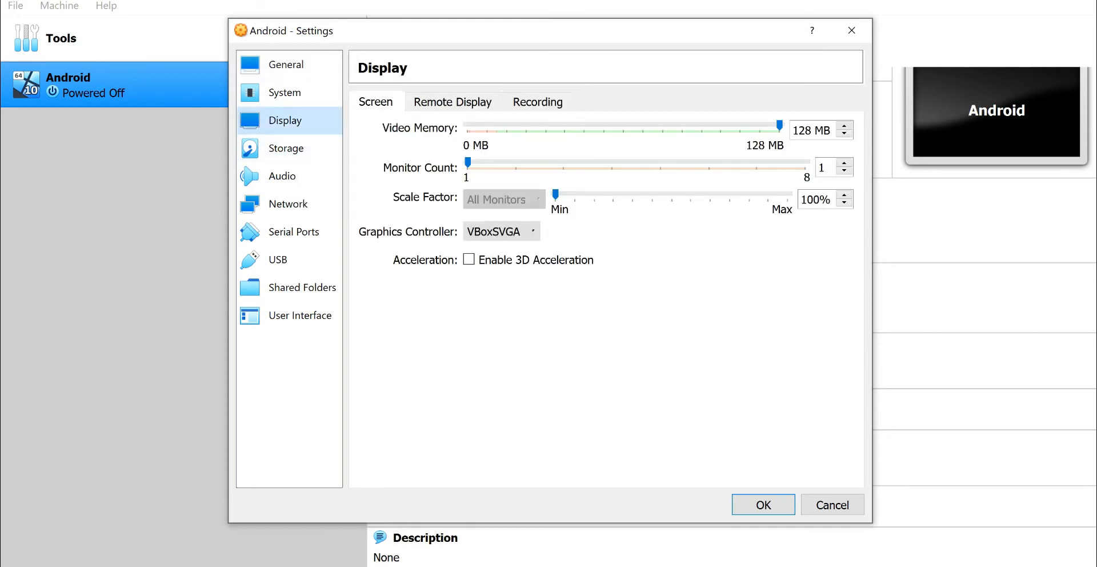
pyautogui.click(452, 102)
pyautogui.click(538, 102)
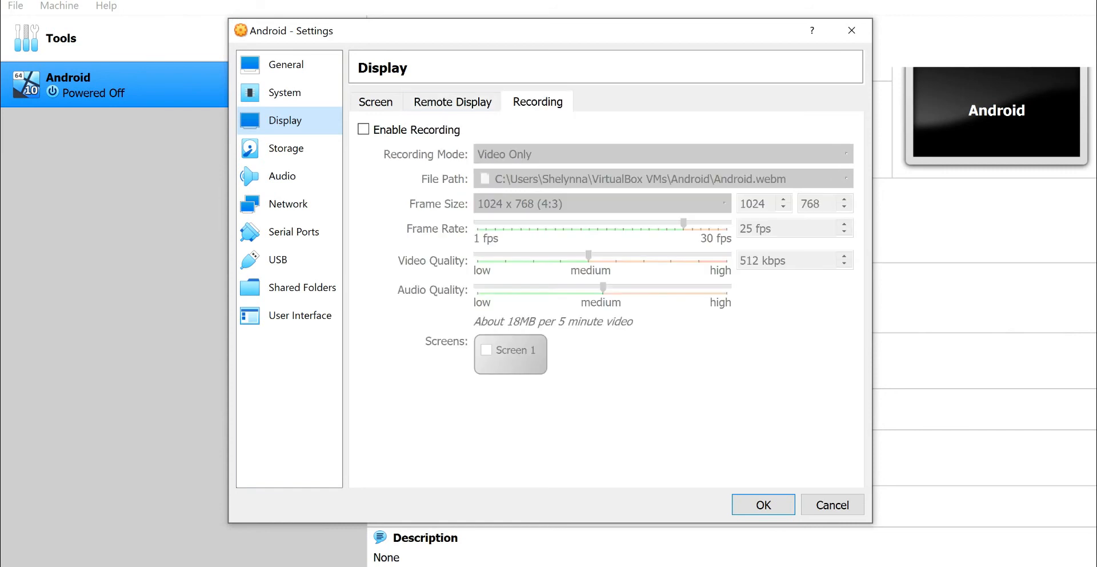
pyautogui.click(286, 149)
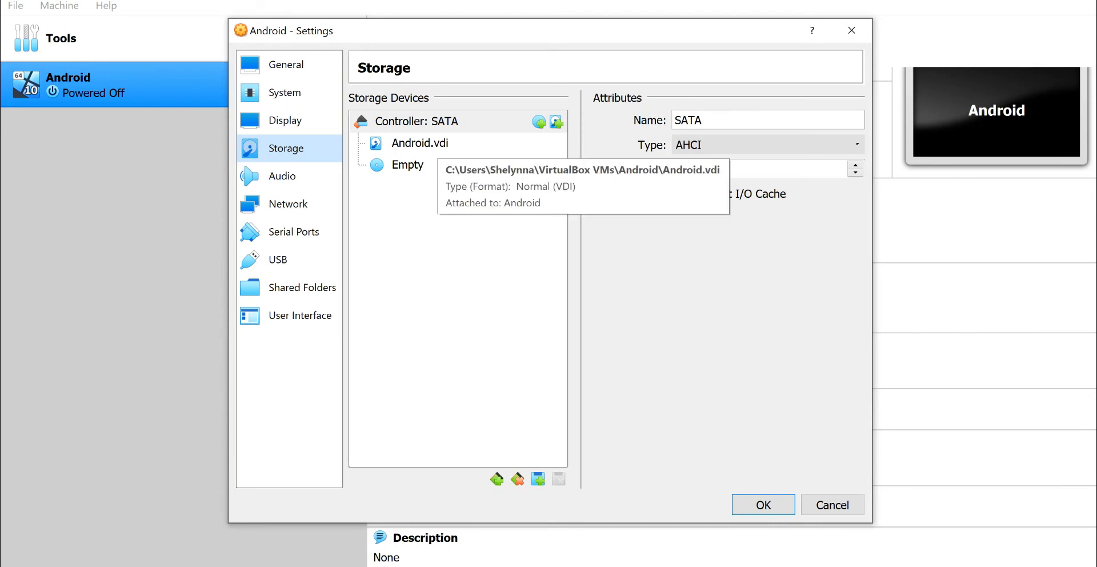
pyautogui.click(434, 144)
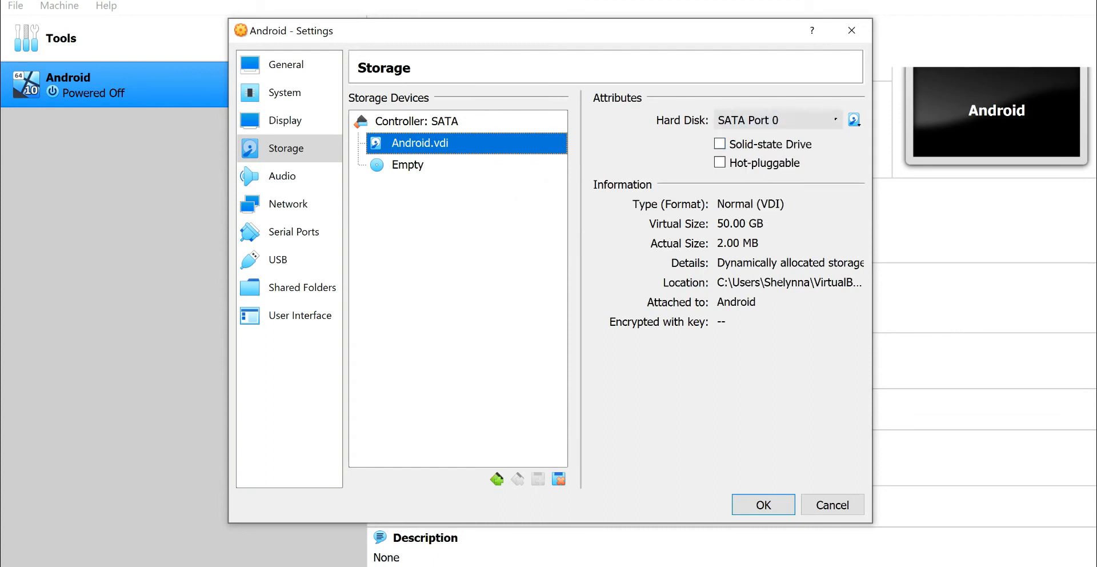
# - Load the Bliss-v11.13 official disk image from the Downloads folder into the machine's empty optical drive on SATA Port 1
pyautogui.click(408, 165)
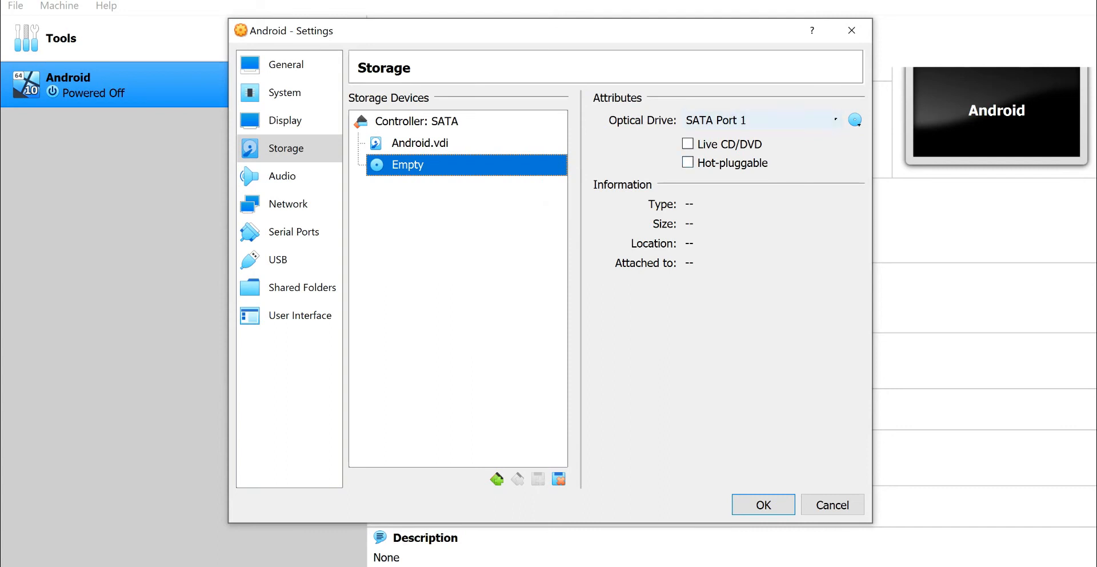
pyautogui.click(688, 144)
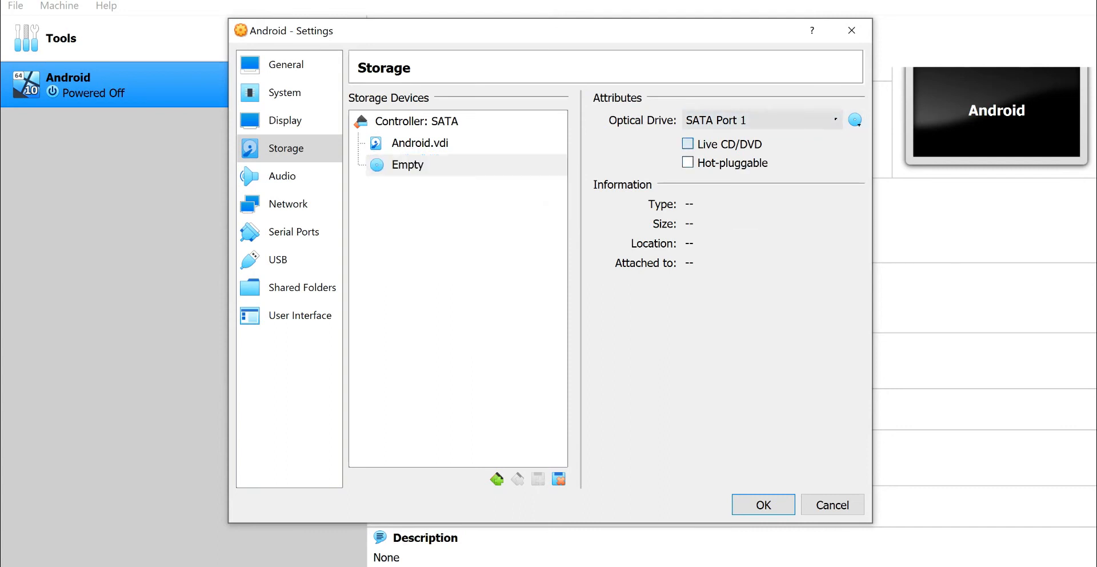
pyautogui.click(688, 144)
pyautogui.click(855, 120)
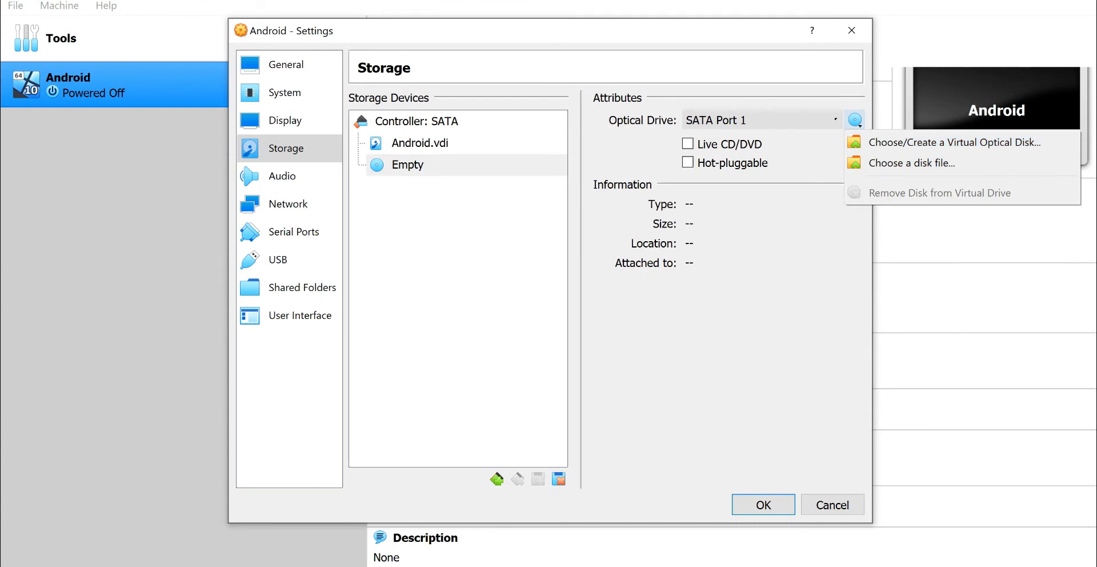
pyautogui.click(780, 204)
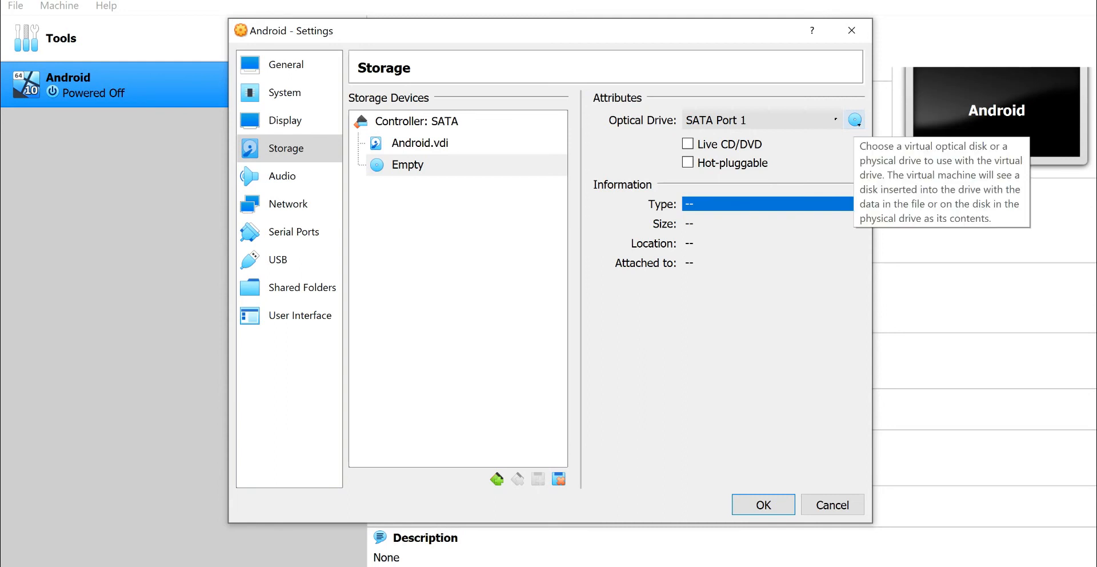
pyautogui.click(855, 120)
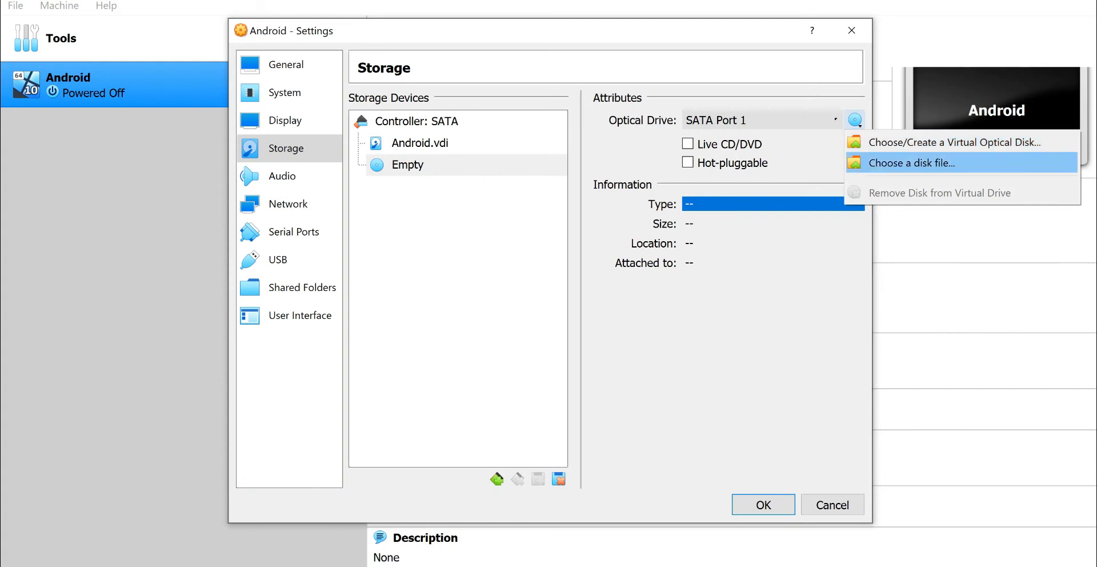
pyautogui.press('Return')
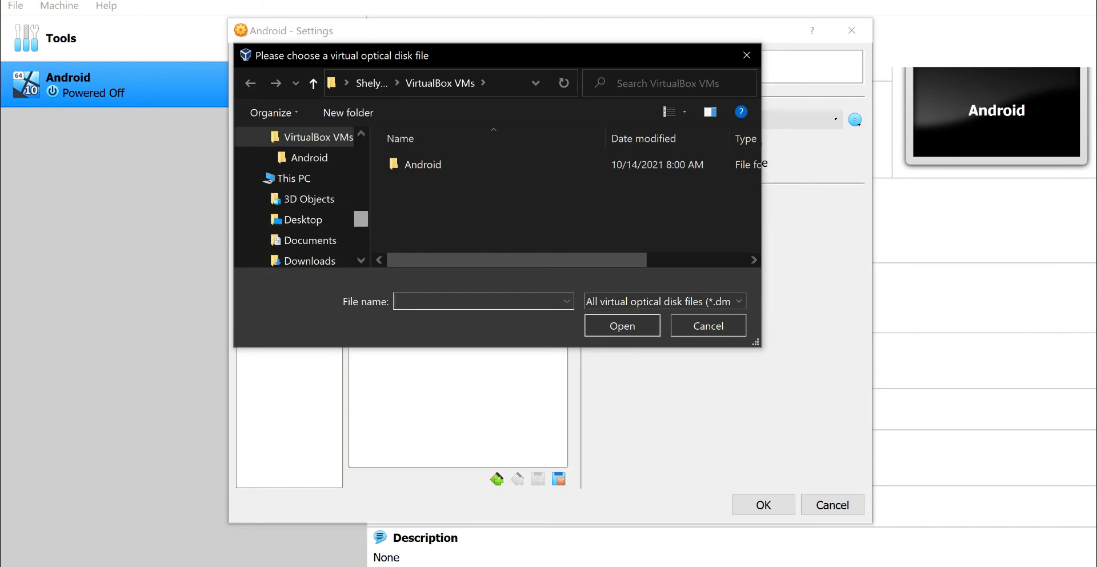
pyautogui.moveTo(361, 219); pyautogui.dragTo(361, 224)
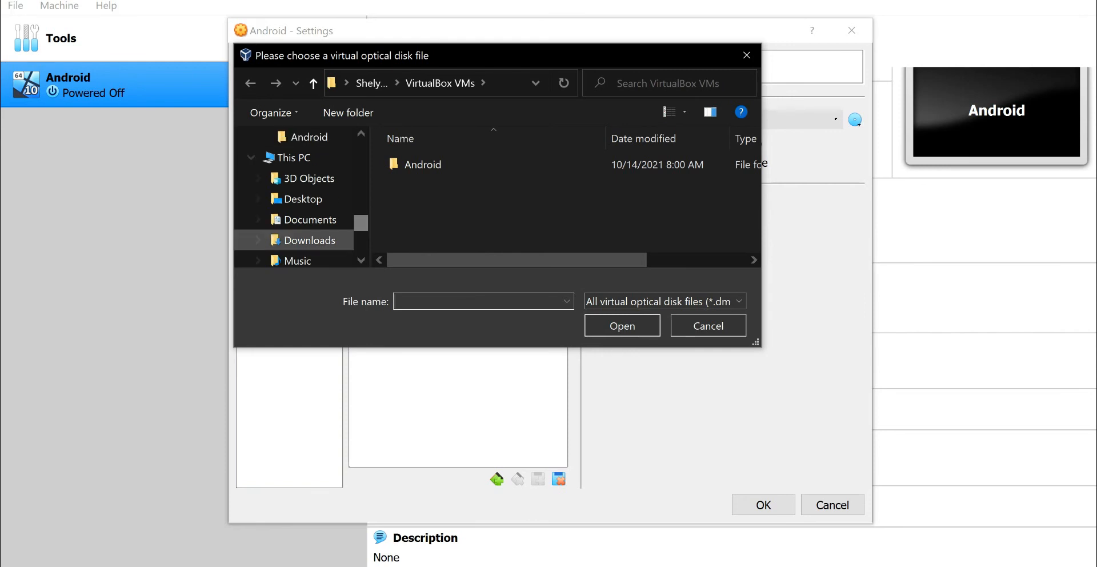
pyautogui.click(310, 240)
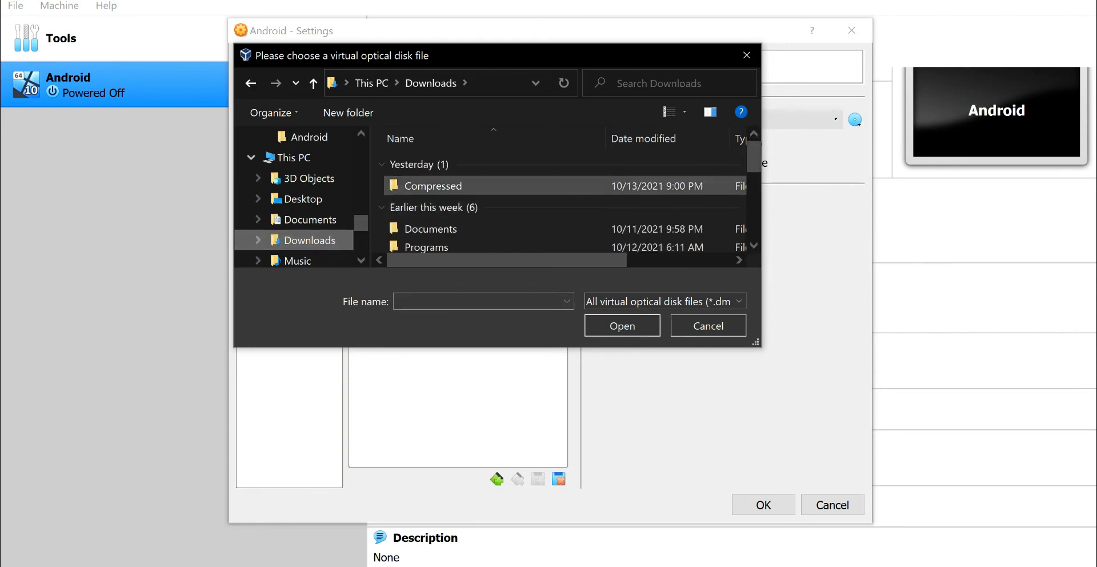
pyautogui.moveTo(754, 157); pyautogui.dragTo(753, 180)
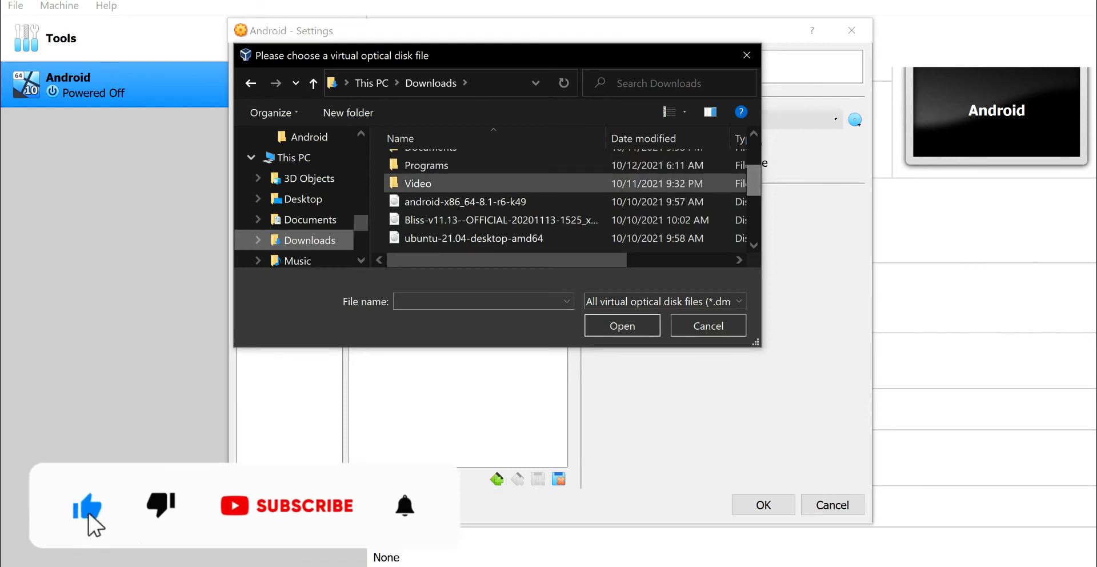
pyautogui.click(501, 220)
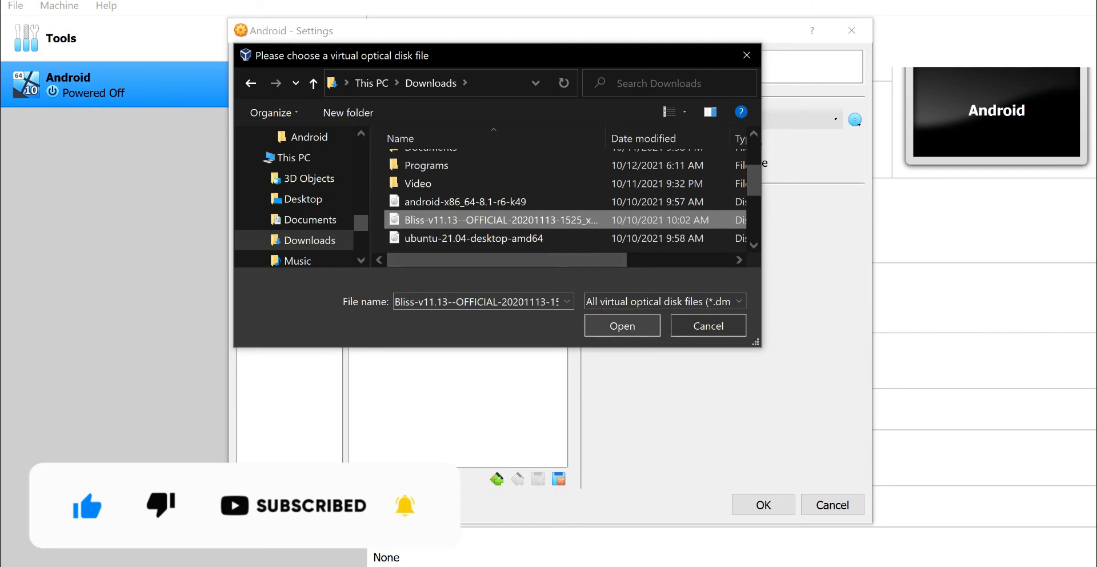
pyautogui.click(622, 326)
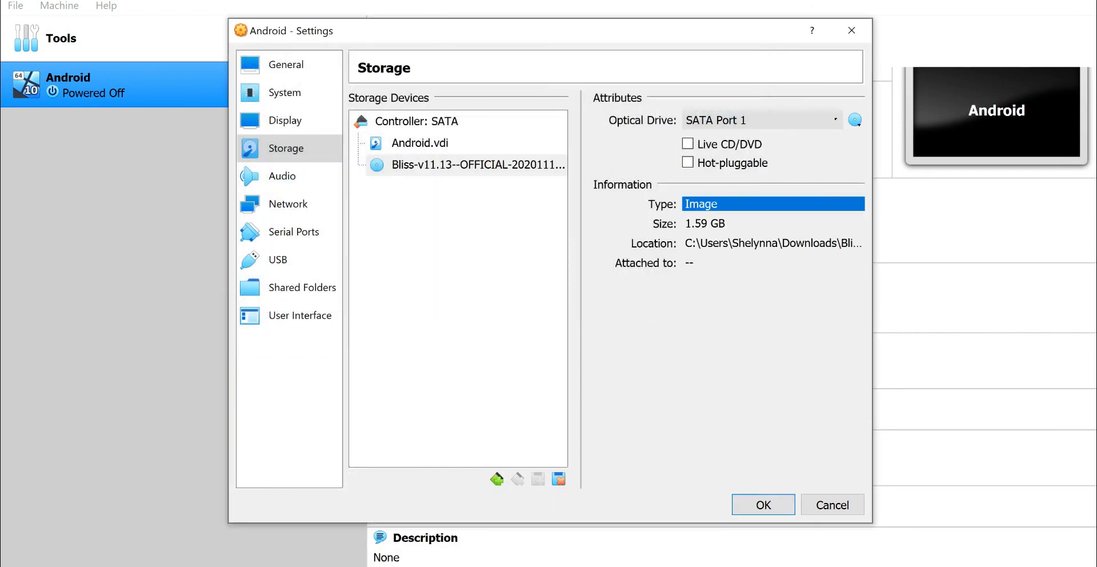
# - Review the audio, network, serial port, USB, shared folder and user interface settings, and save the machine's configuration
pyautogui.click(282, 175)
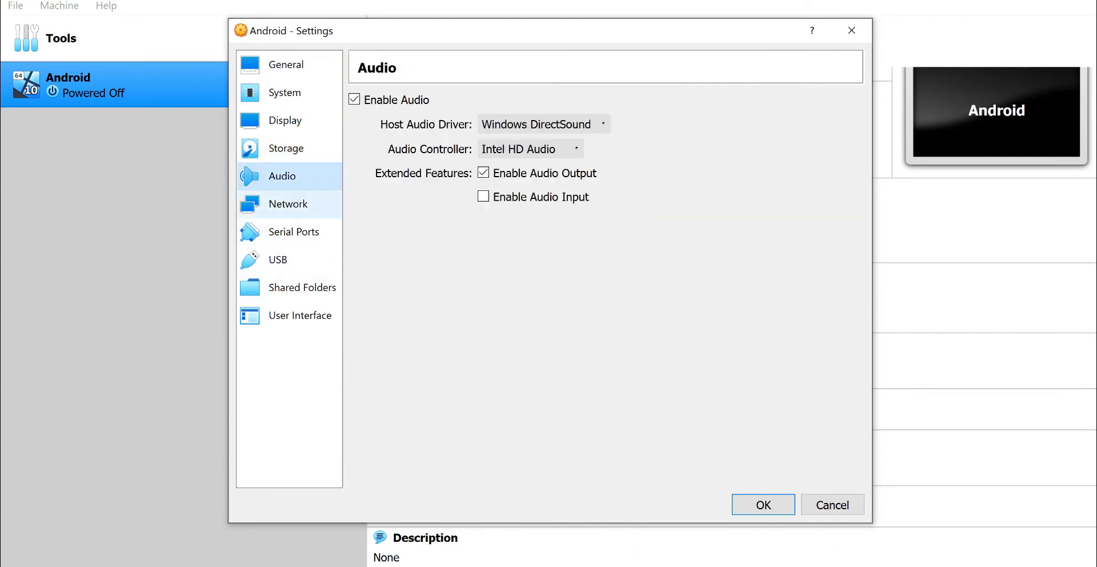
pyautogui.click(288, 204)
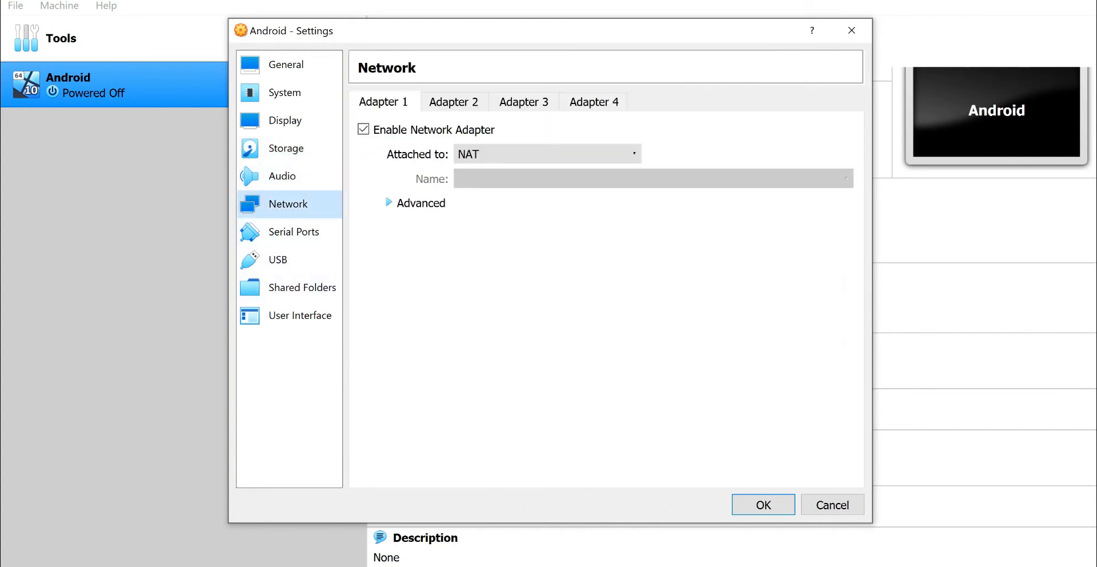
pyautogui.click(294, 232)
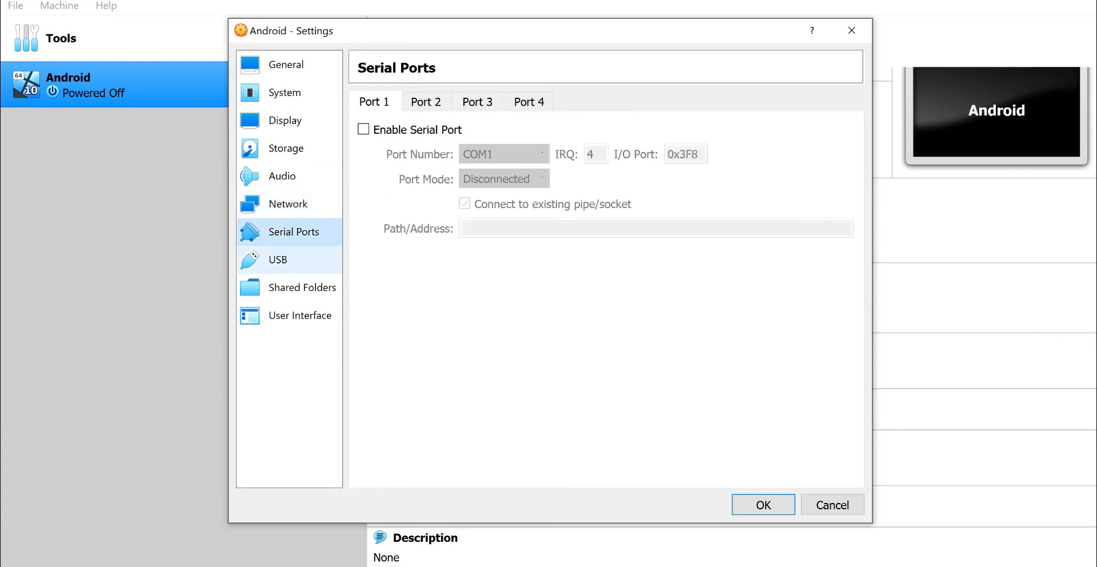
pyautogui.click(278, 260)
pyautogui.click(302, 287)
pyautogui.click(300, 315)
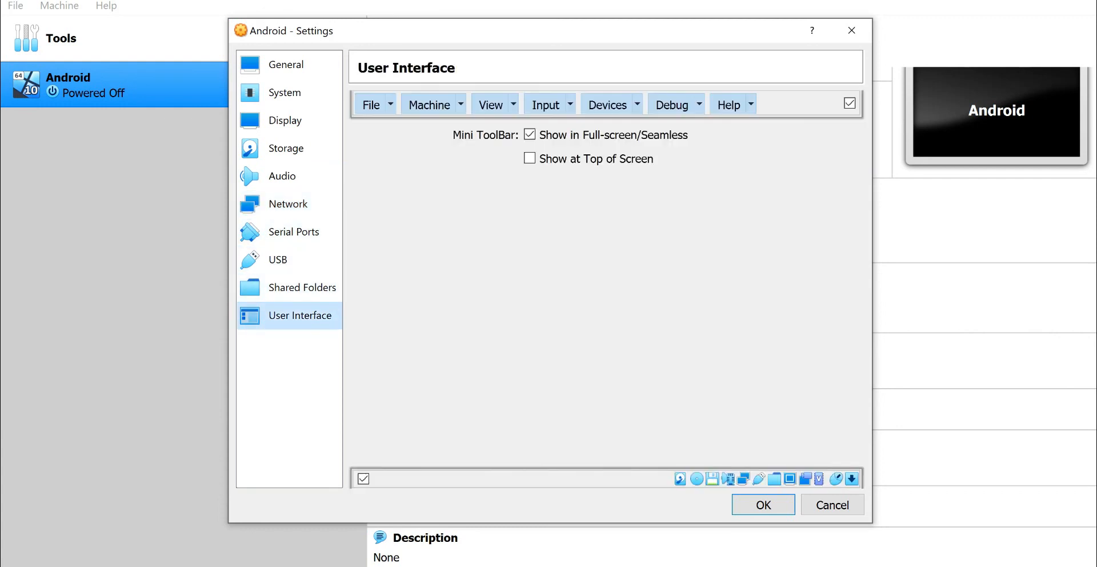
pyautogui.press('Return')
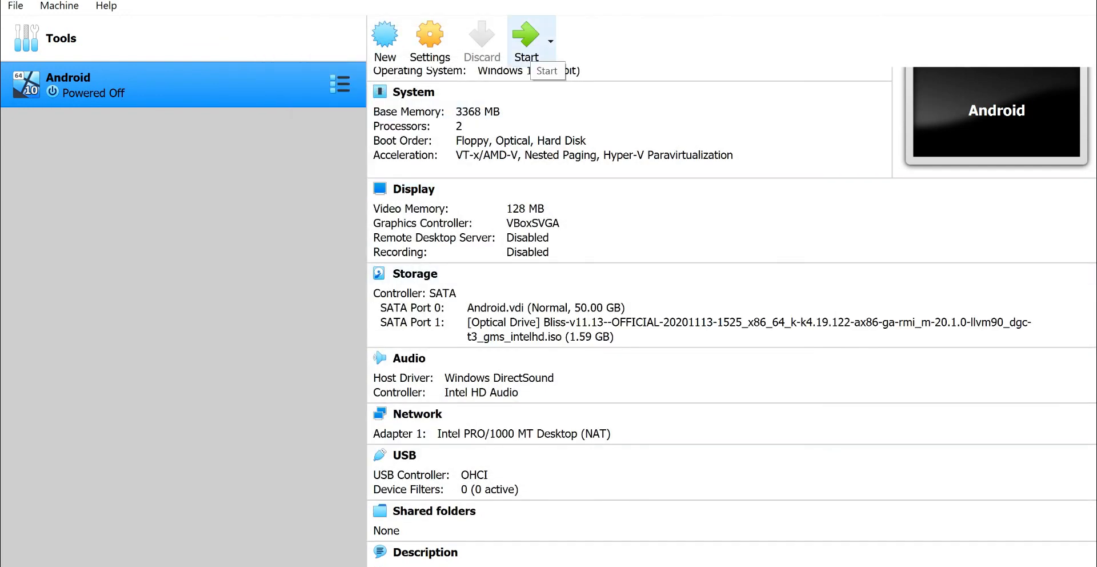
# - Launch the Android machine with Normal Start and boot the Live CD option that runs Bliss-OS without installation
pyautogui.click(551, 41)
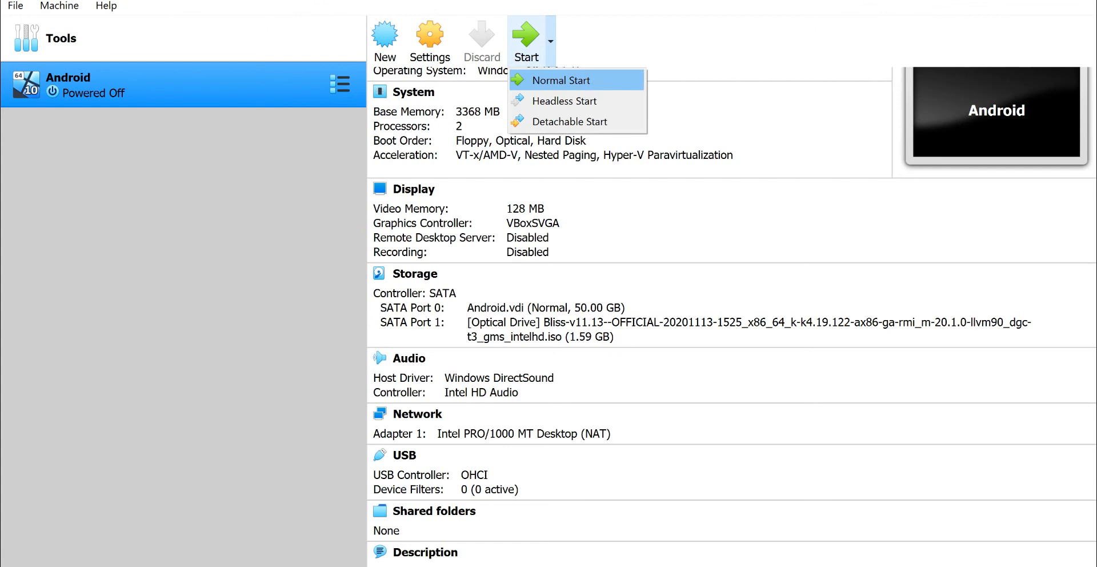
pyautogui.click(561, 81)
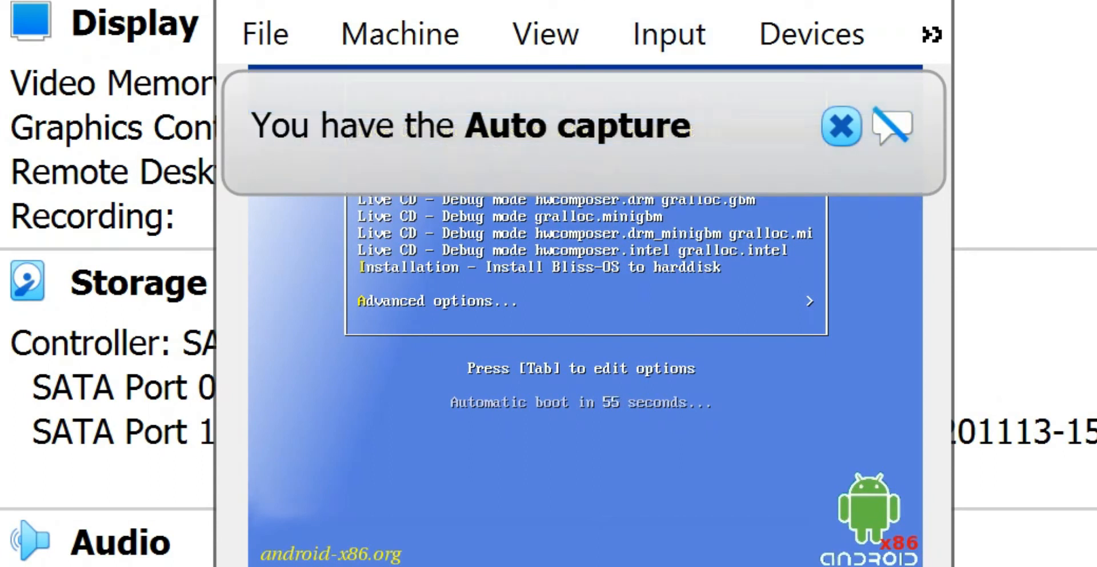
pyautogui.click(841, 127)
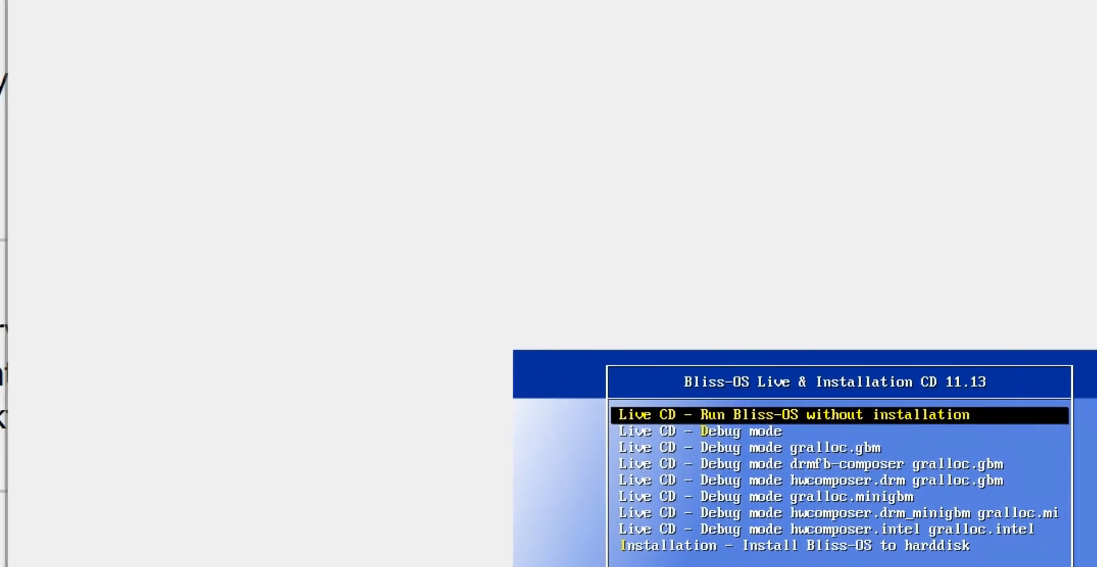
pyautogui.press('Return')
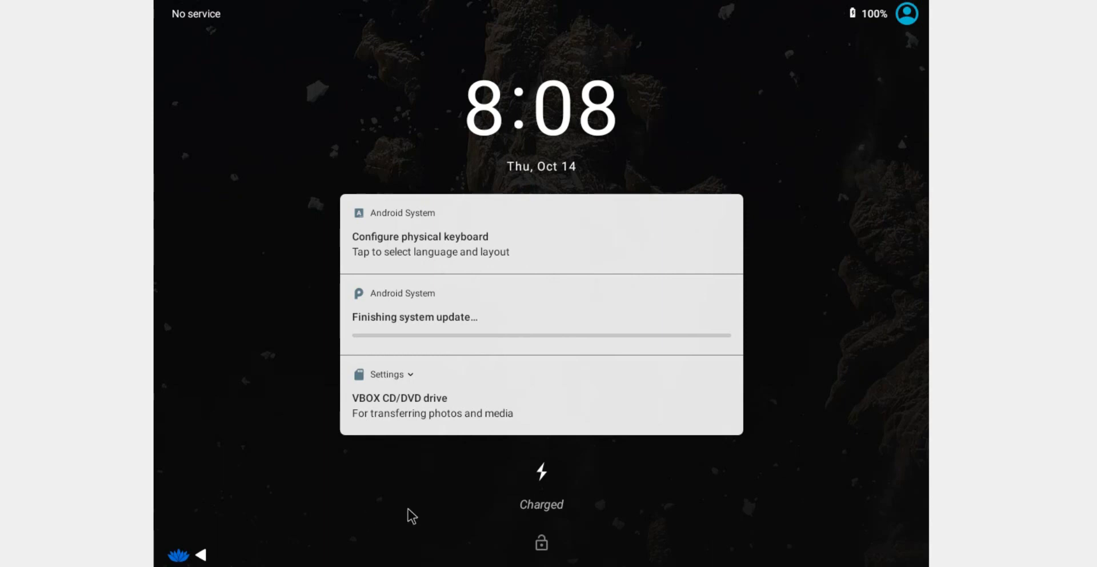
# - Unlock the Android screen, set Lawnchair as the home app for always, and allow it to access photos, media and files
pyautogui.moveTo(570, 489); pyautogui.dragTo(549, 2)
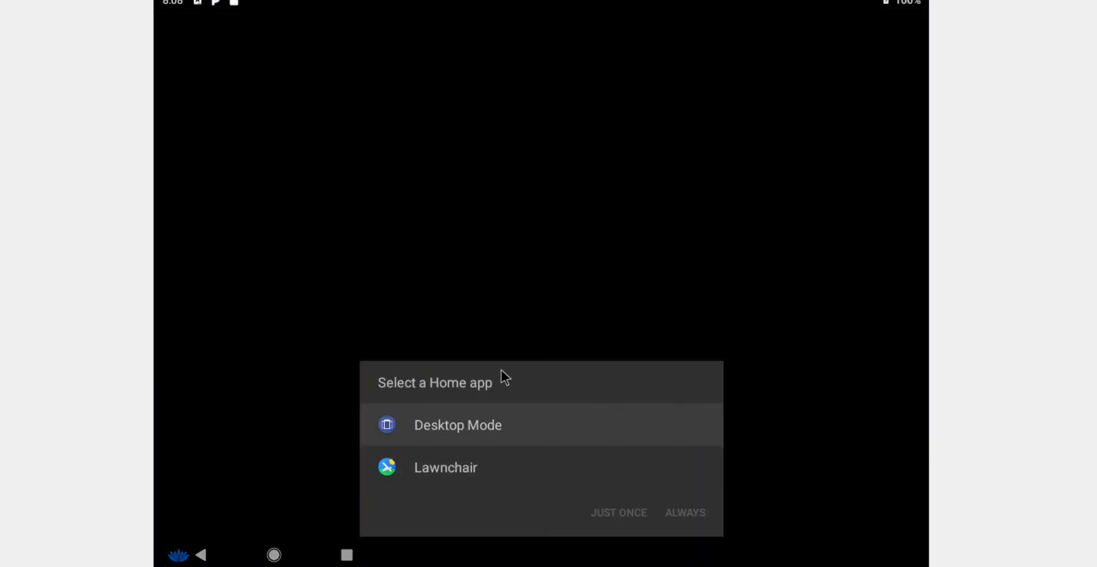
pyautogui.click(499, 465)
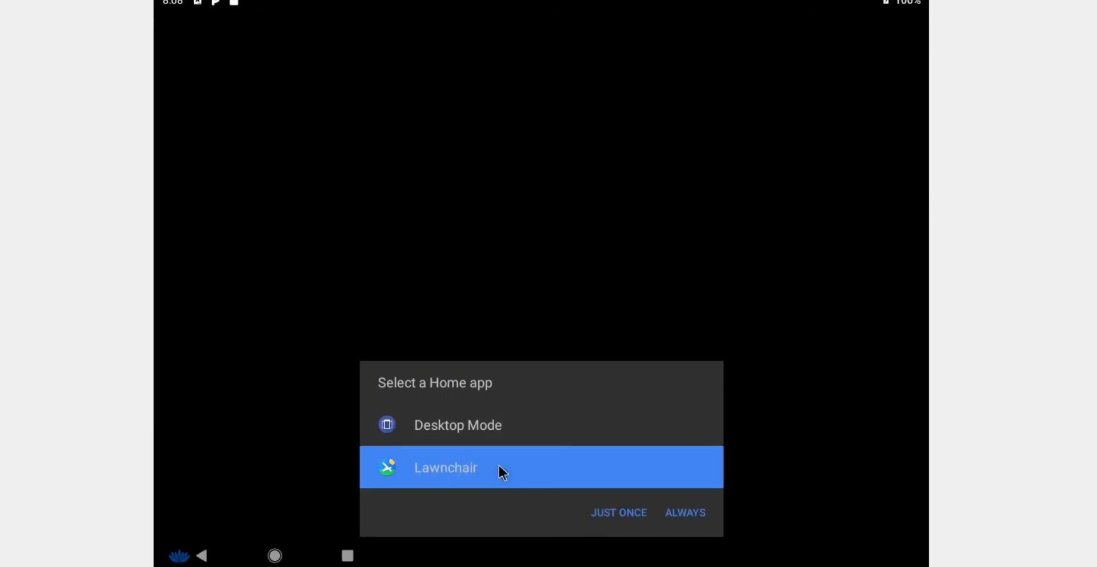
pyautogui.click(692, 529)
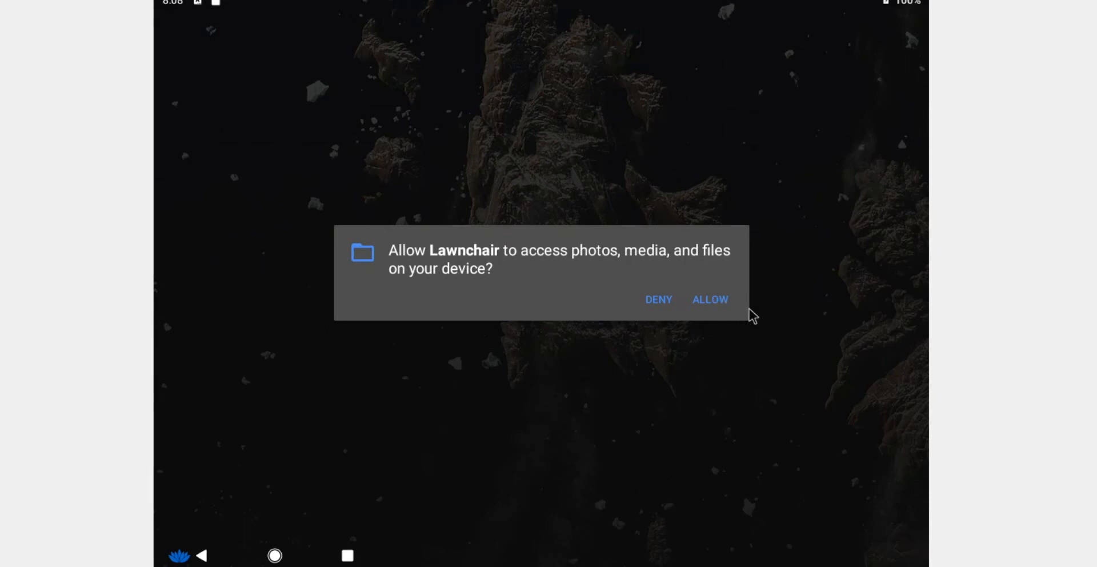
pyautogui.click(708, 307)
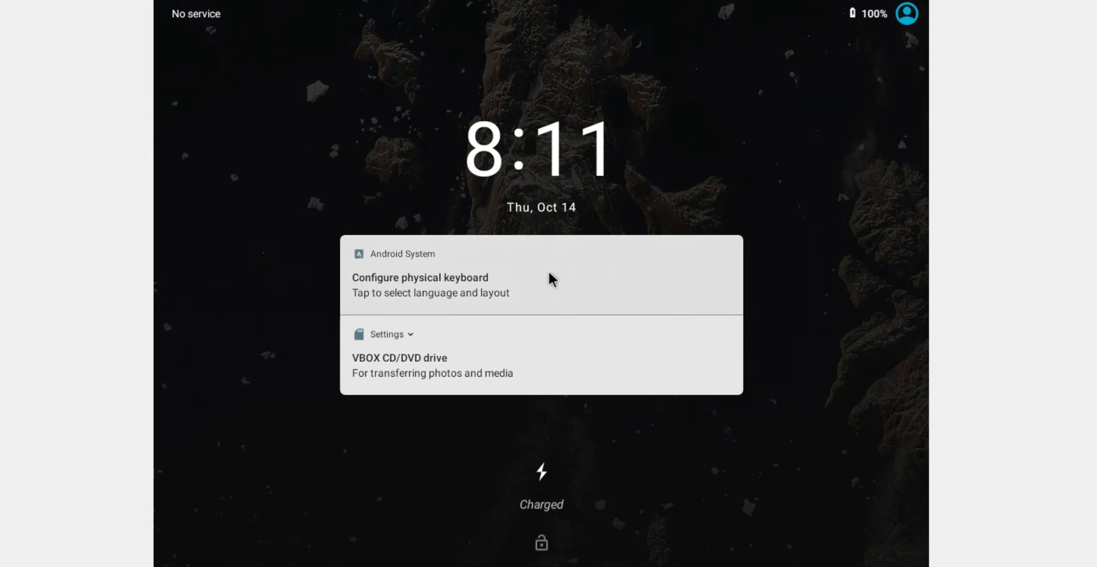
# - Enable Show virtual keyboard through the Configure physical keyboard notification, and return to the home screen to open the app drawer
pyautogui.click(551, 279)
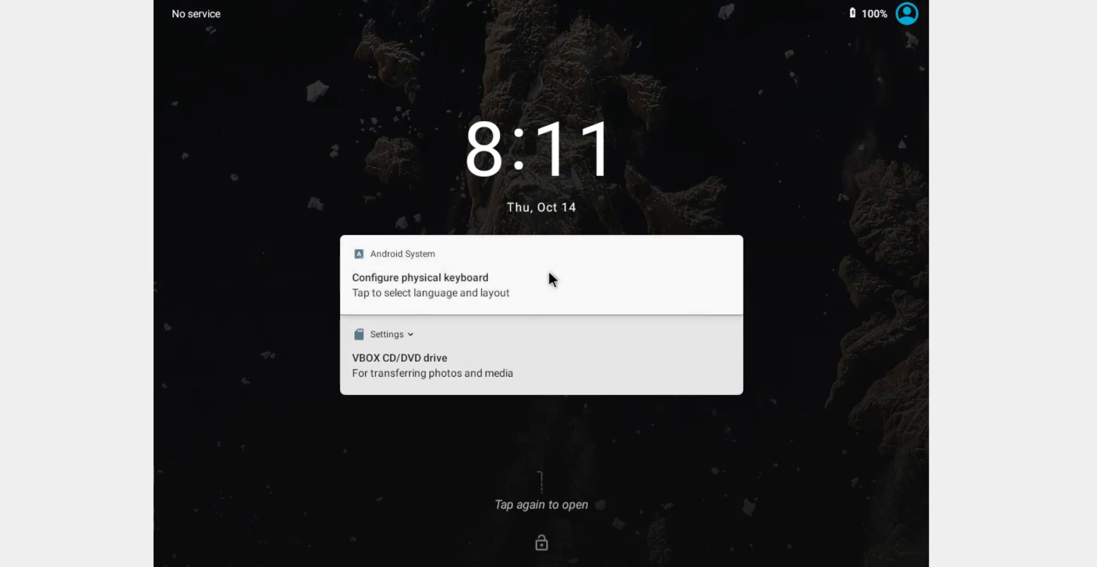
pyautogui.click(438, 310)
pyautogui.click(438, 311)
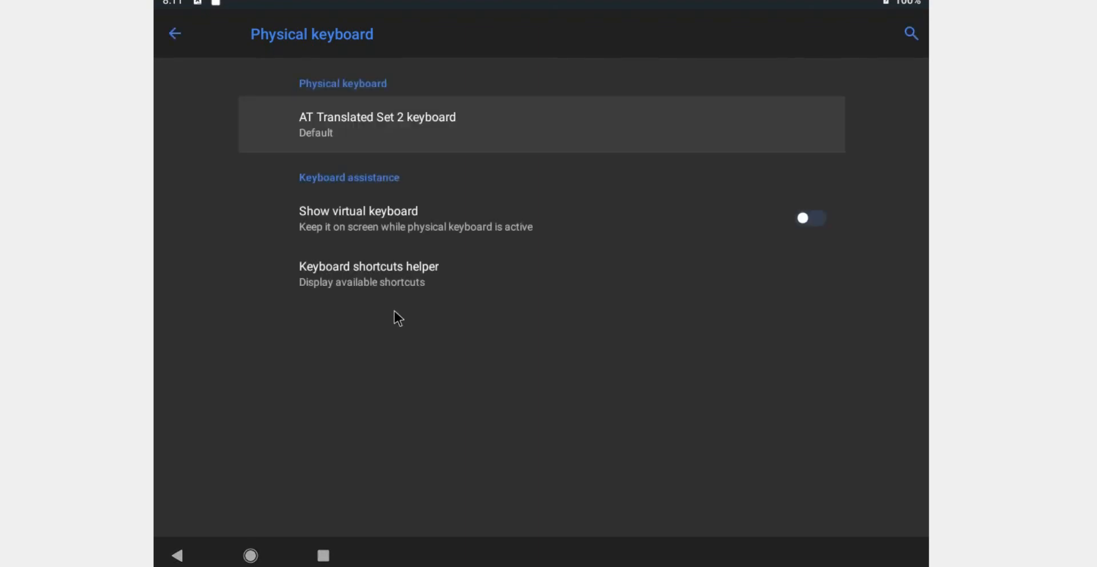
pyautogui.click(811, 224)
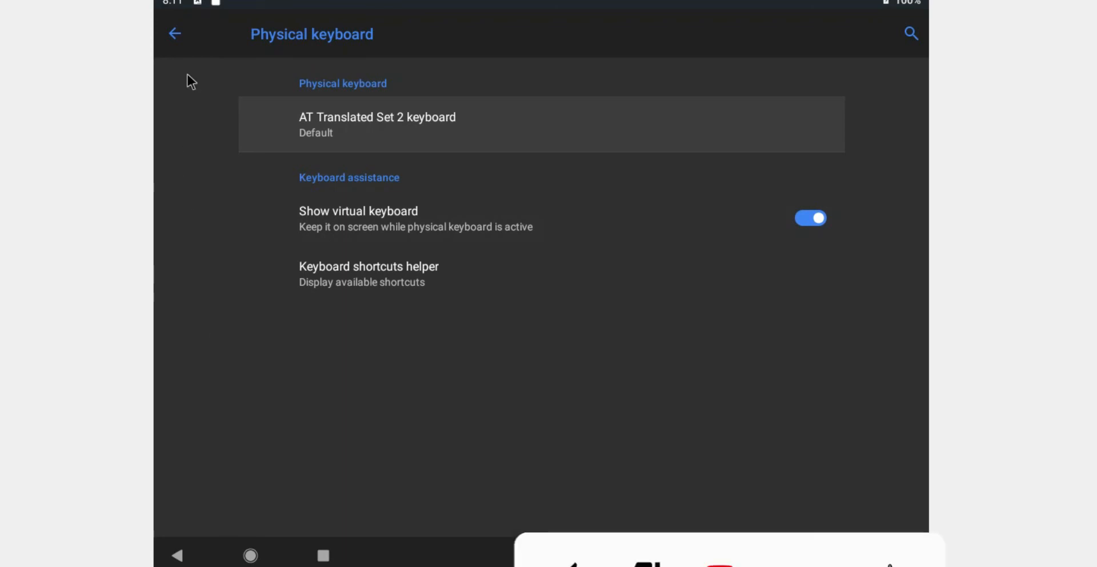
pyautogui.click(187, 33)
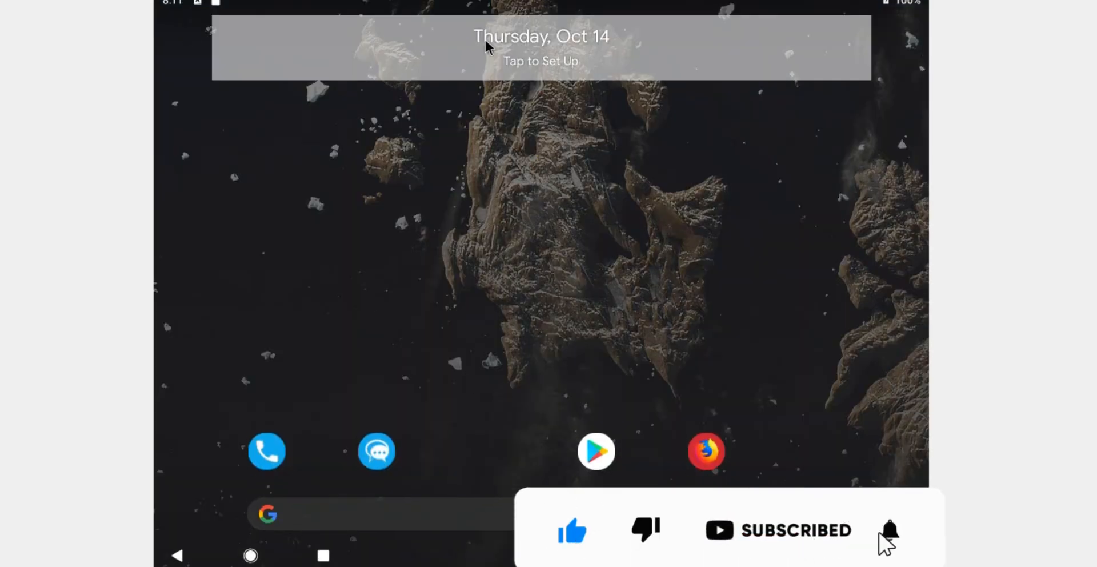
pyautogui.scroll(-2, 507, 424)
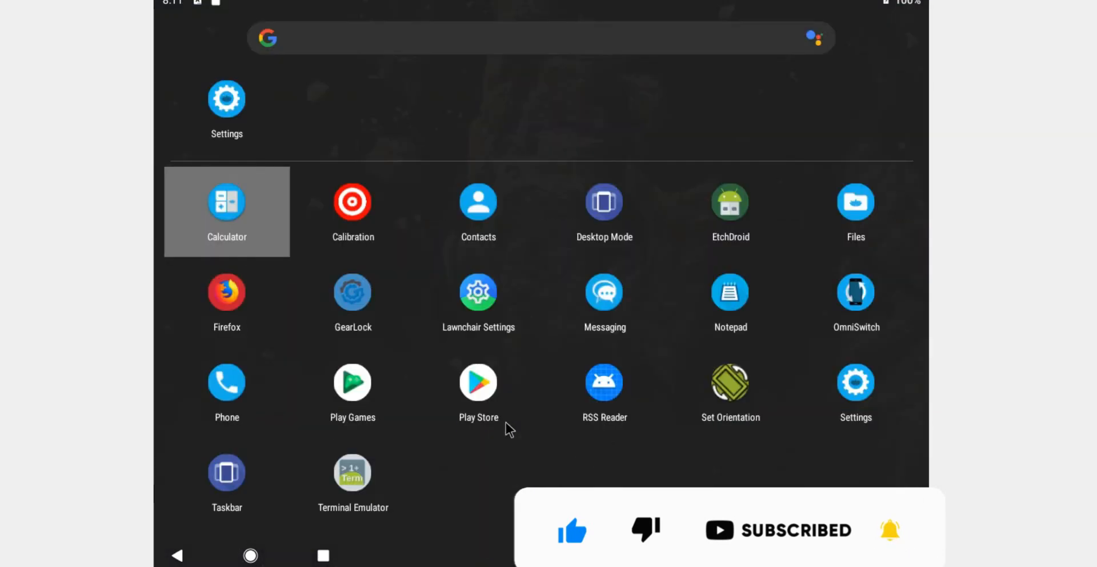